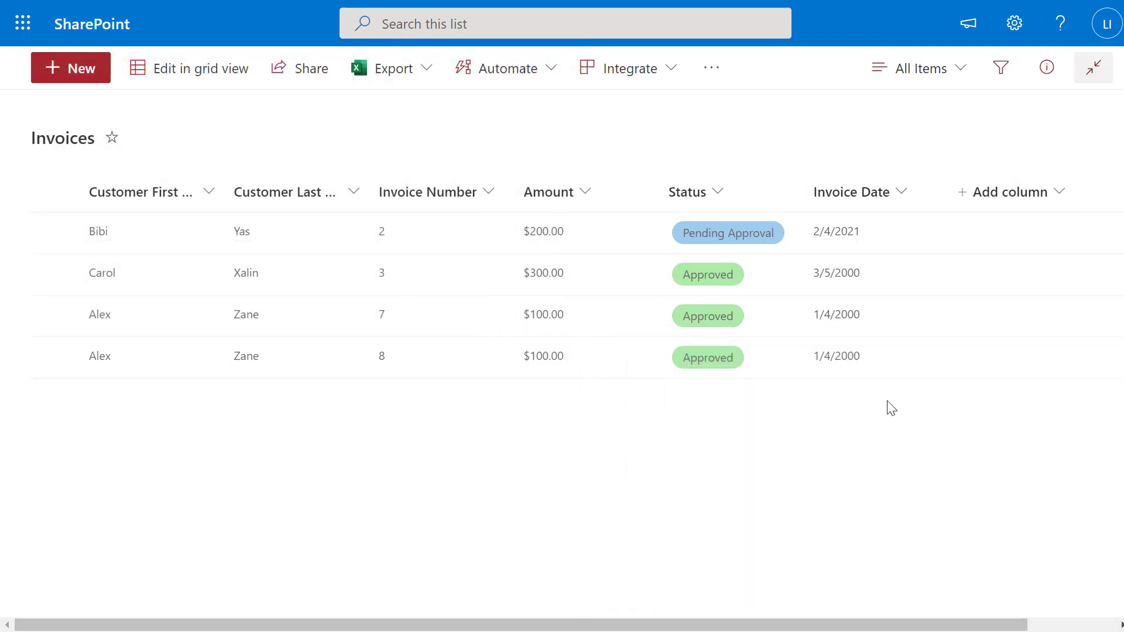
Open the full Create Column page from the Invoices list's Add column menu
scroll(1065, 199, right, 1)
scroll(1052, 192, right, 1)
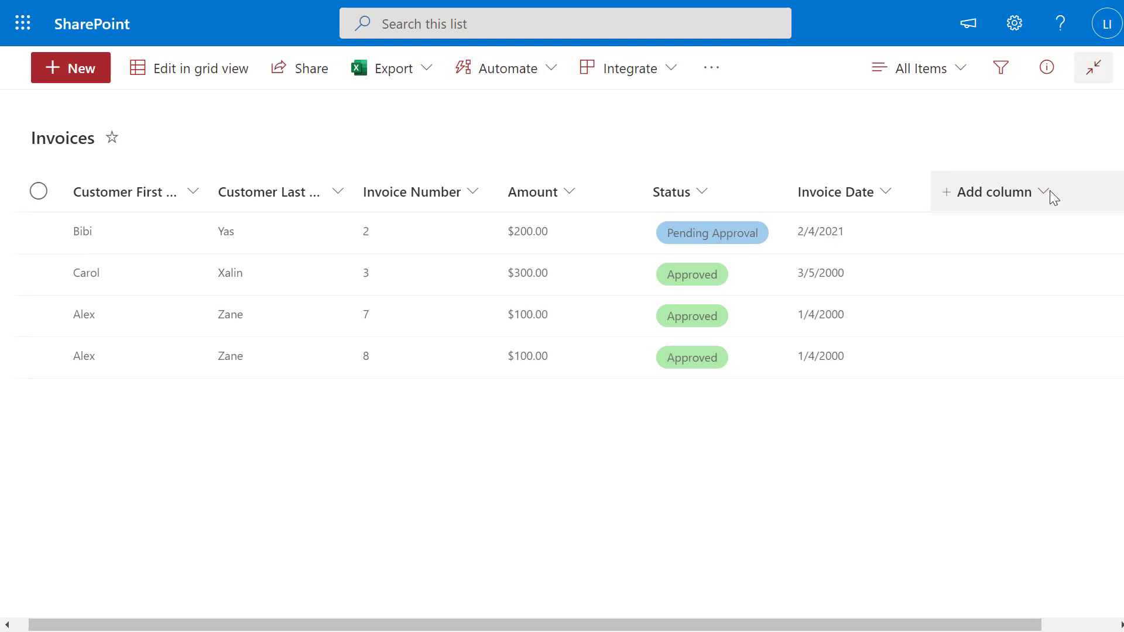
scroll(1040, 192, right, 1)
click(1038, 192)
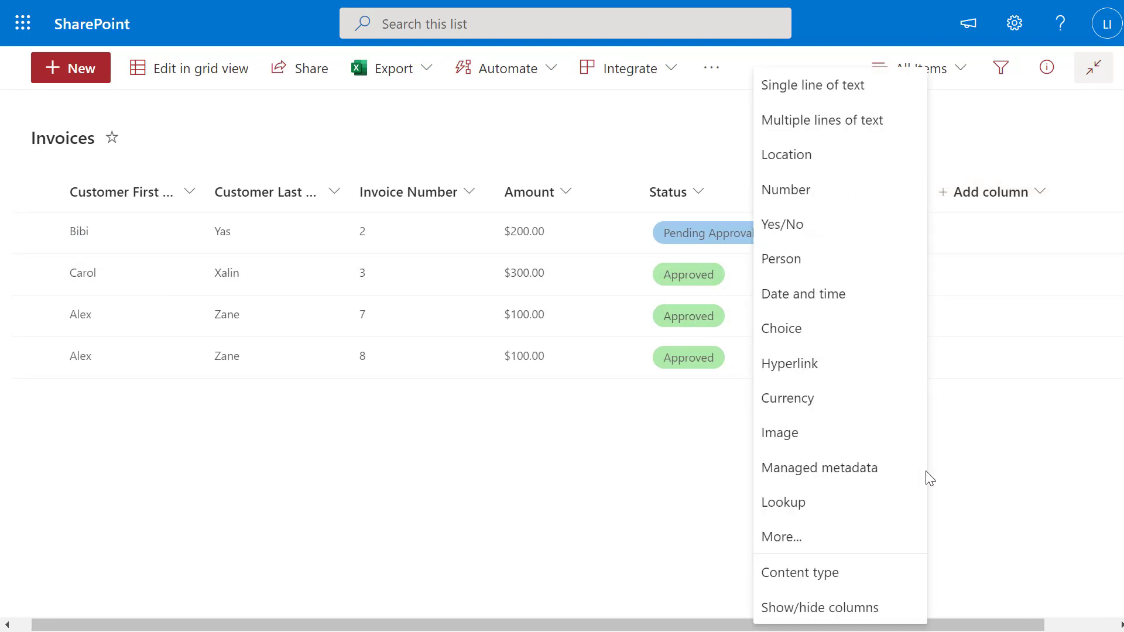
click(861, 542)
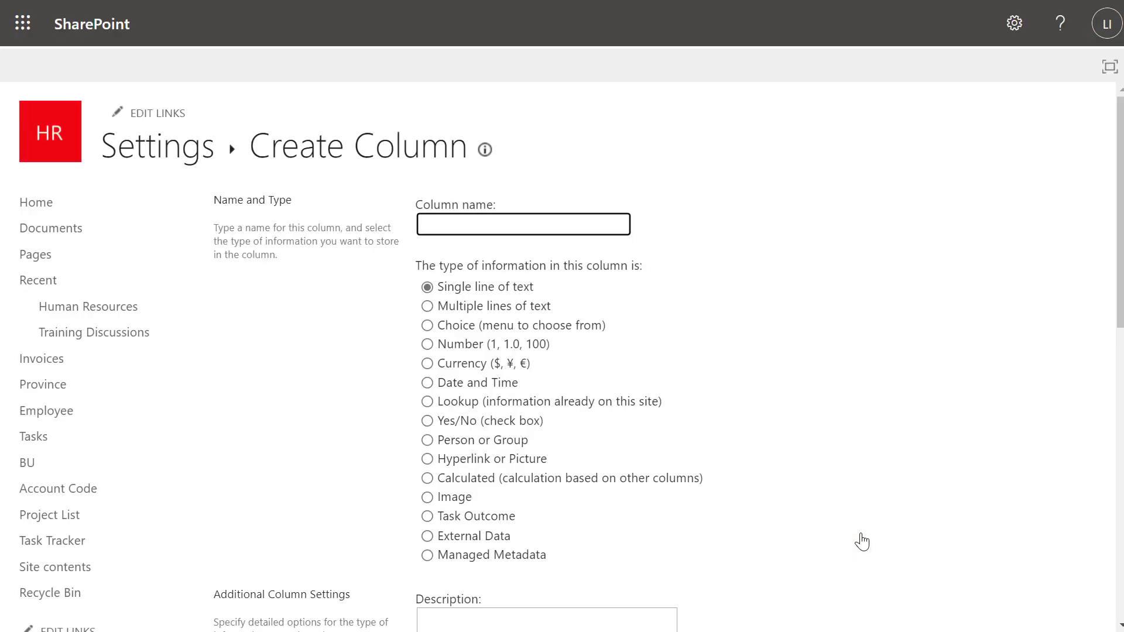
Name the new column CUSTOMER NAME and set its type to Calculated
text(CUSTOMER NAME)
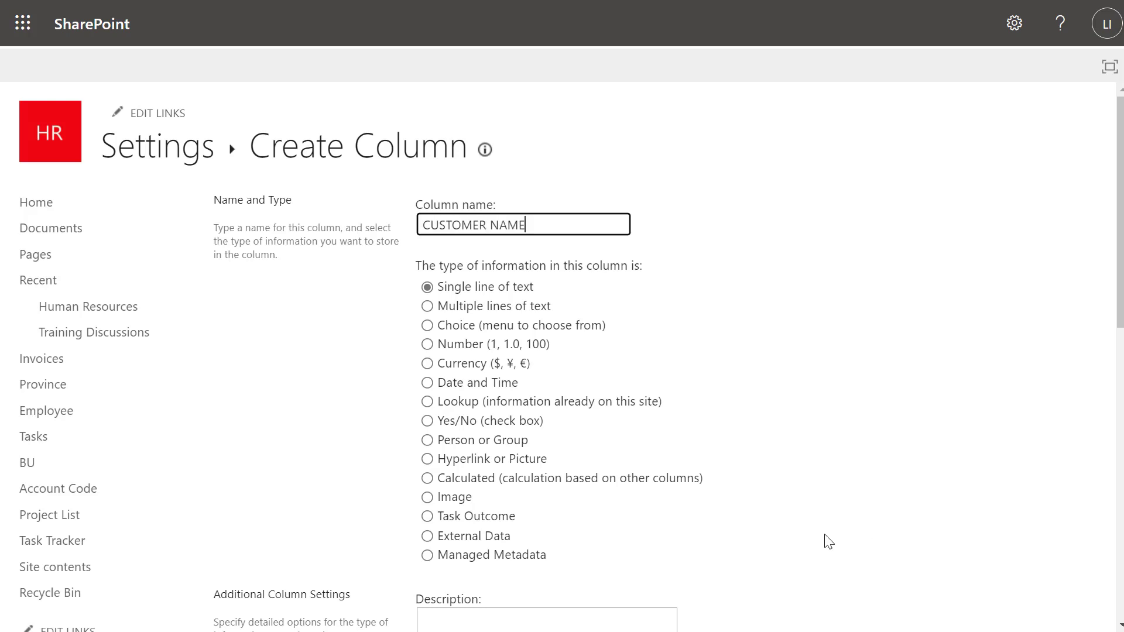
click(467, 481)
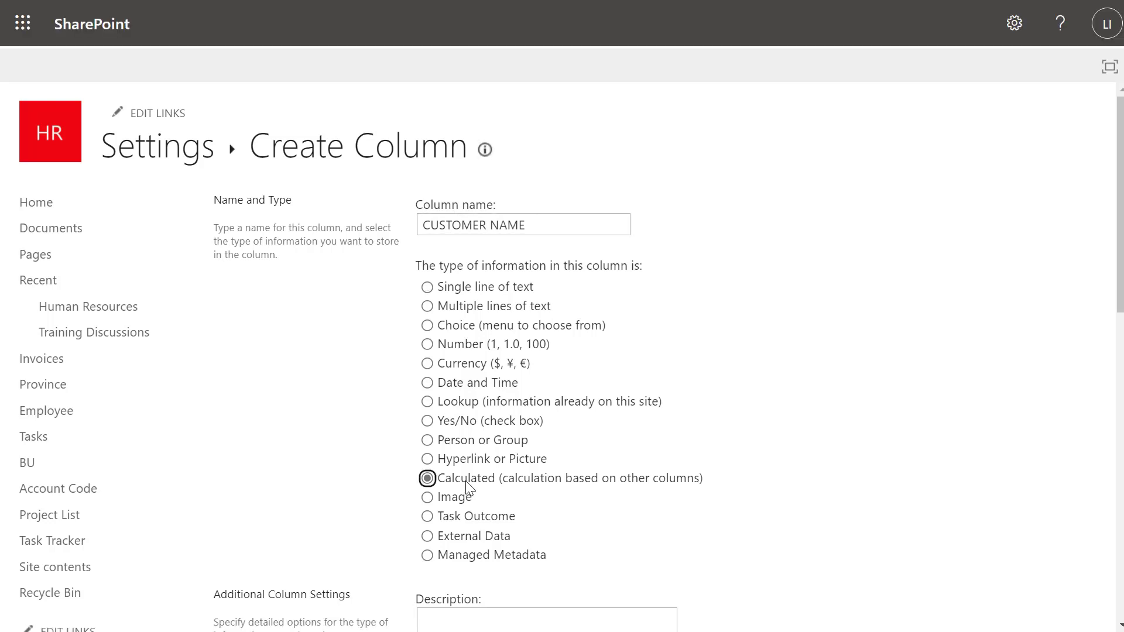
scroll(469, 486, down, 4)
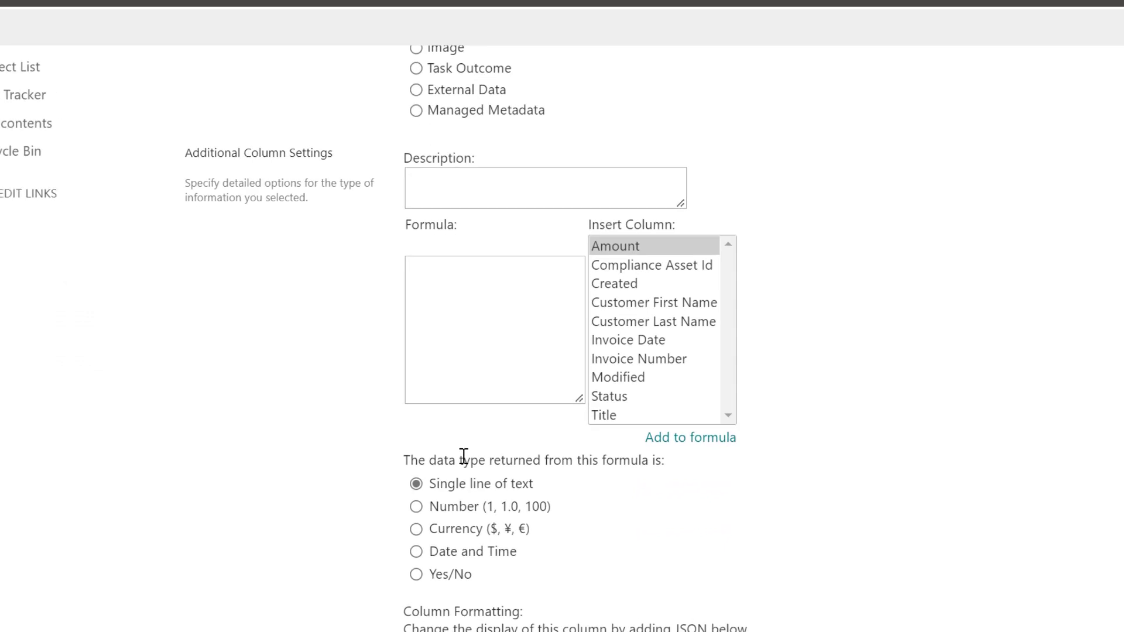
Paste a =CONCATENATE( formula, insert [Customer First Name], and remove the stray bracket
click(448, 286)
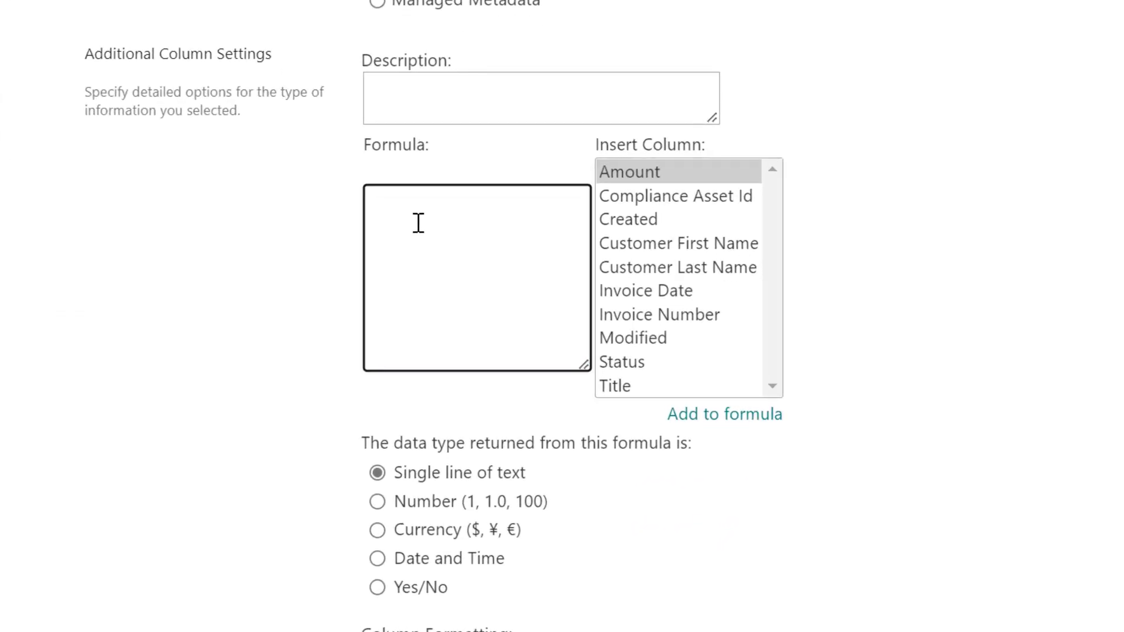
text(=CONCATENATE( ))
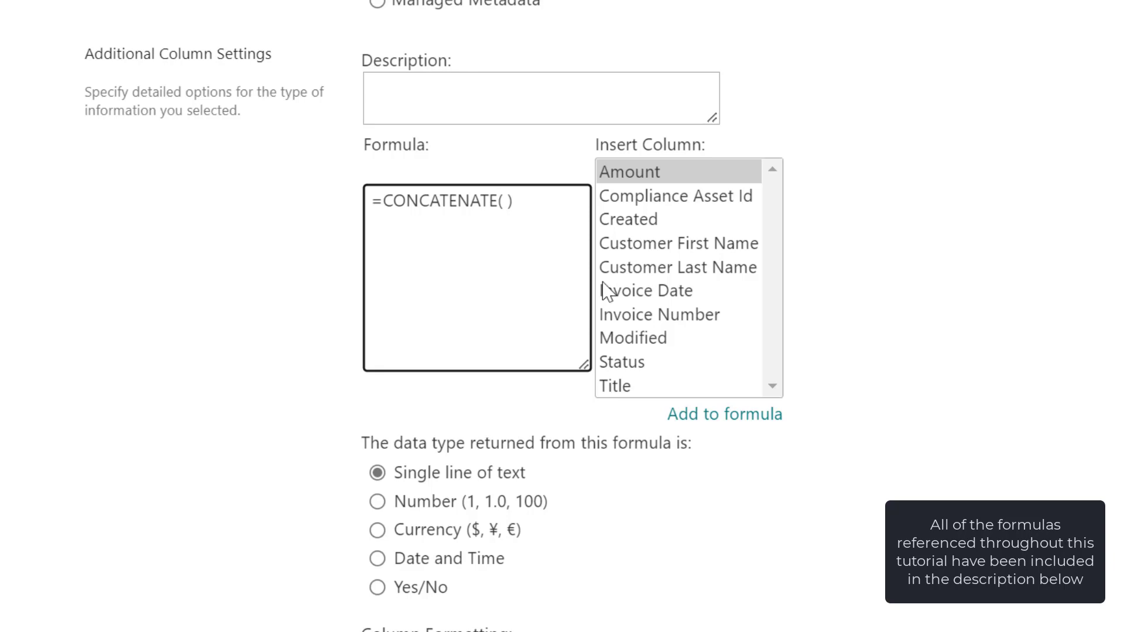
double_click(626, 248)
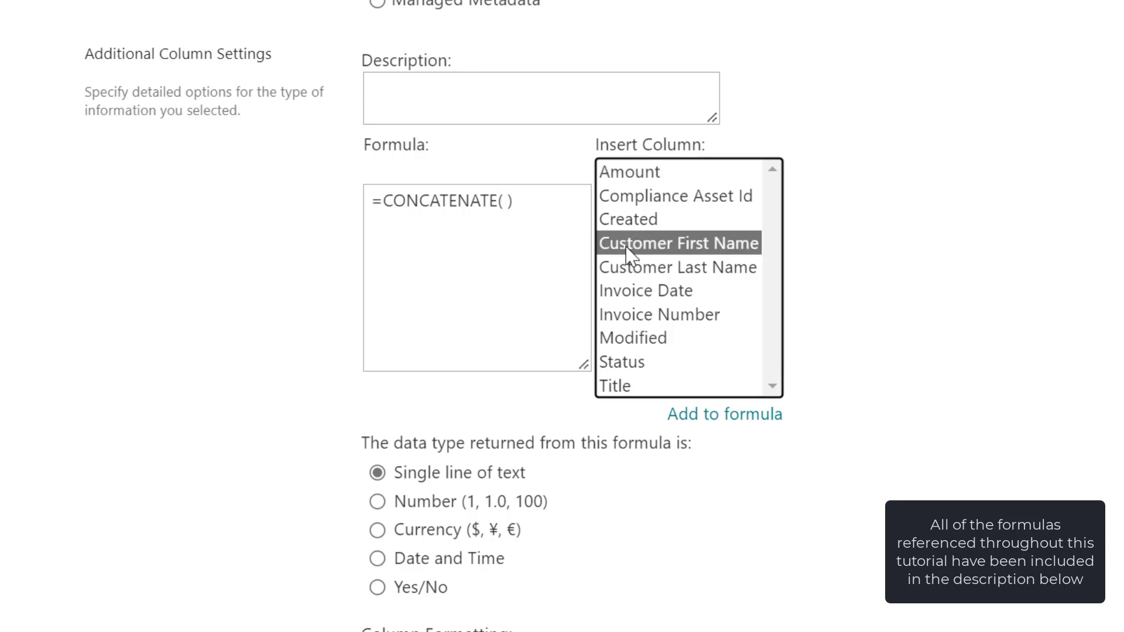
double_click(510, 201)
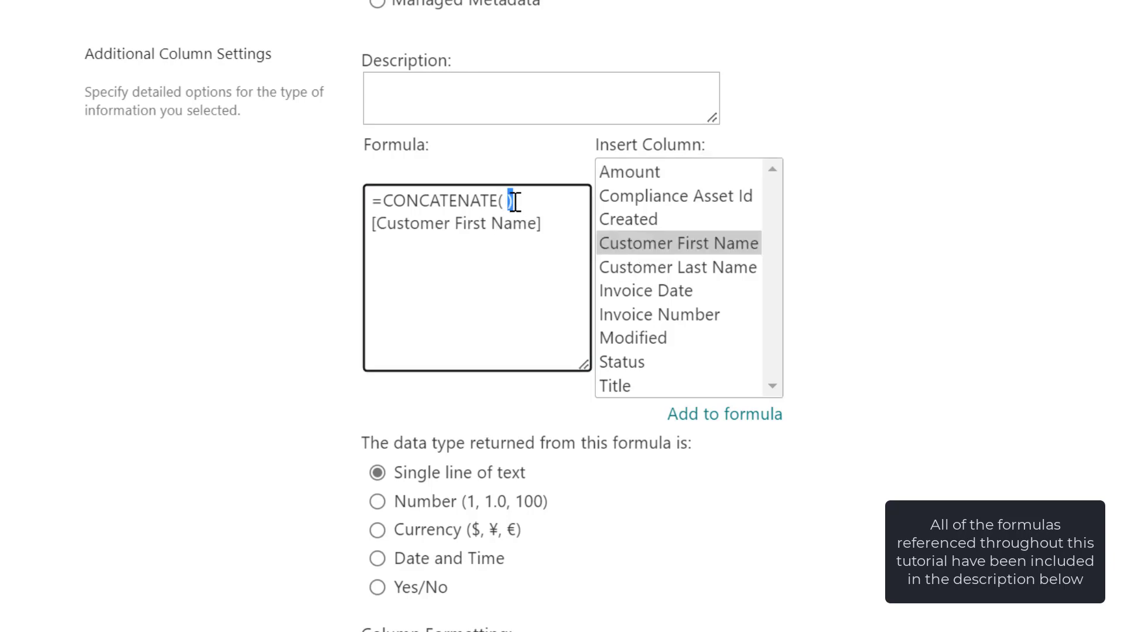
key(BackSpace)
key(BackSpace)
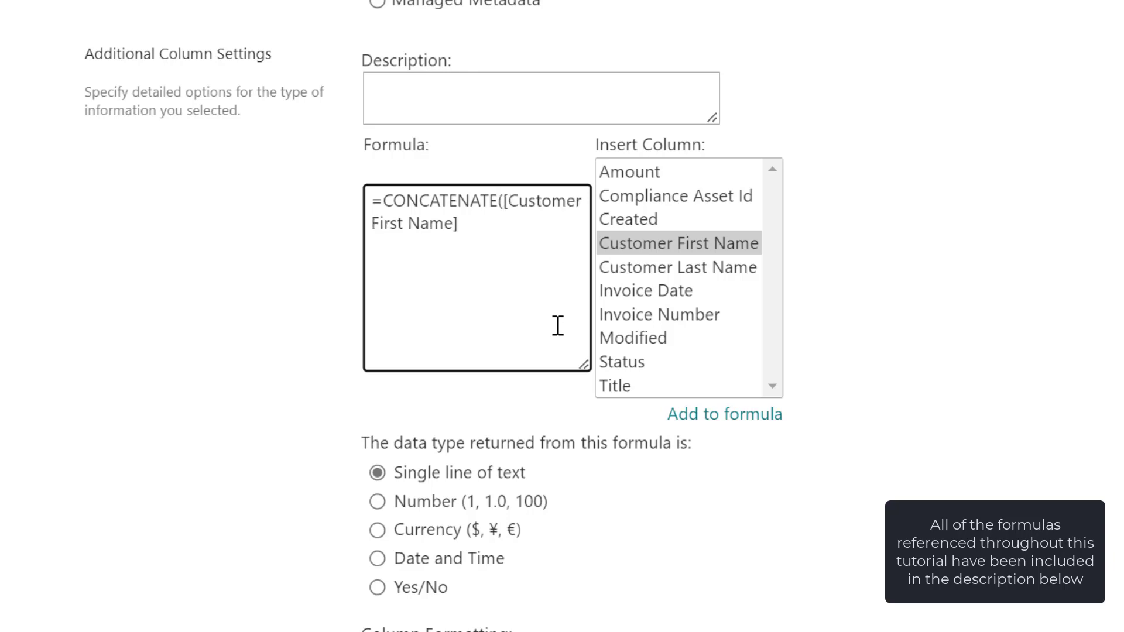
Add a comma, [Customer Last Name] and a closing bracket, then save the column
click(487, 225)
text(,)
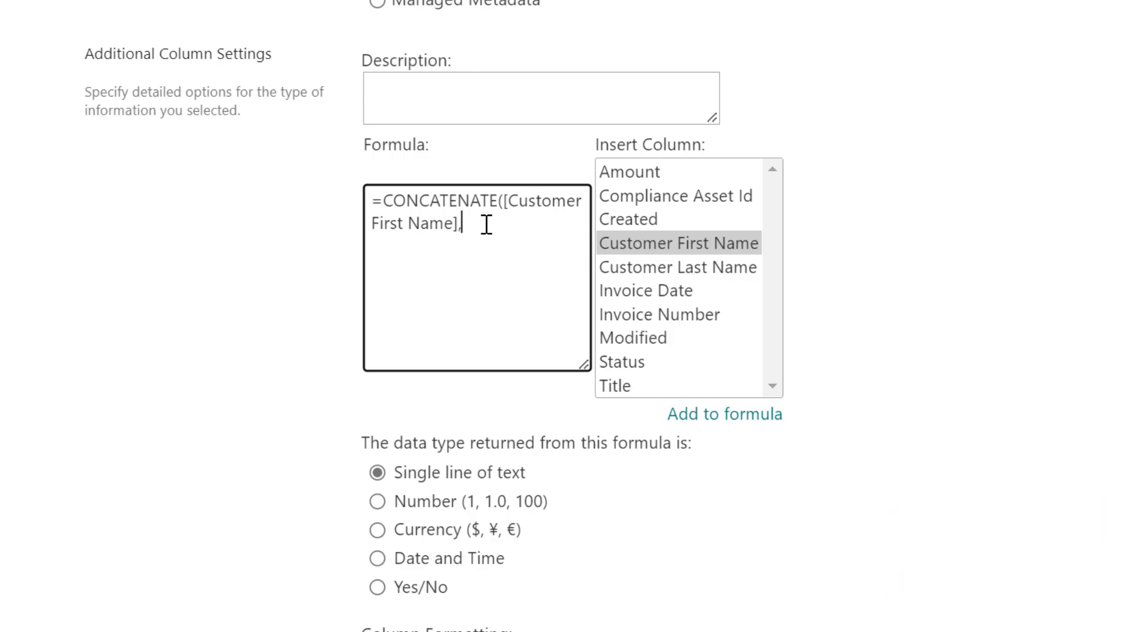
double_click(636, 270)
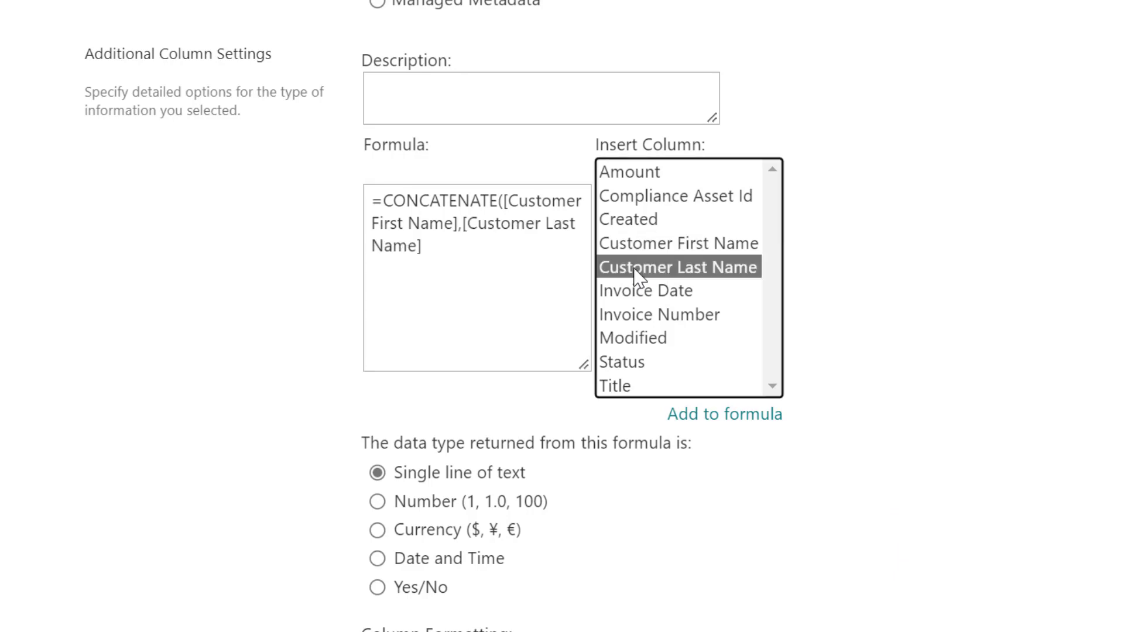
click(472, 246)
text())
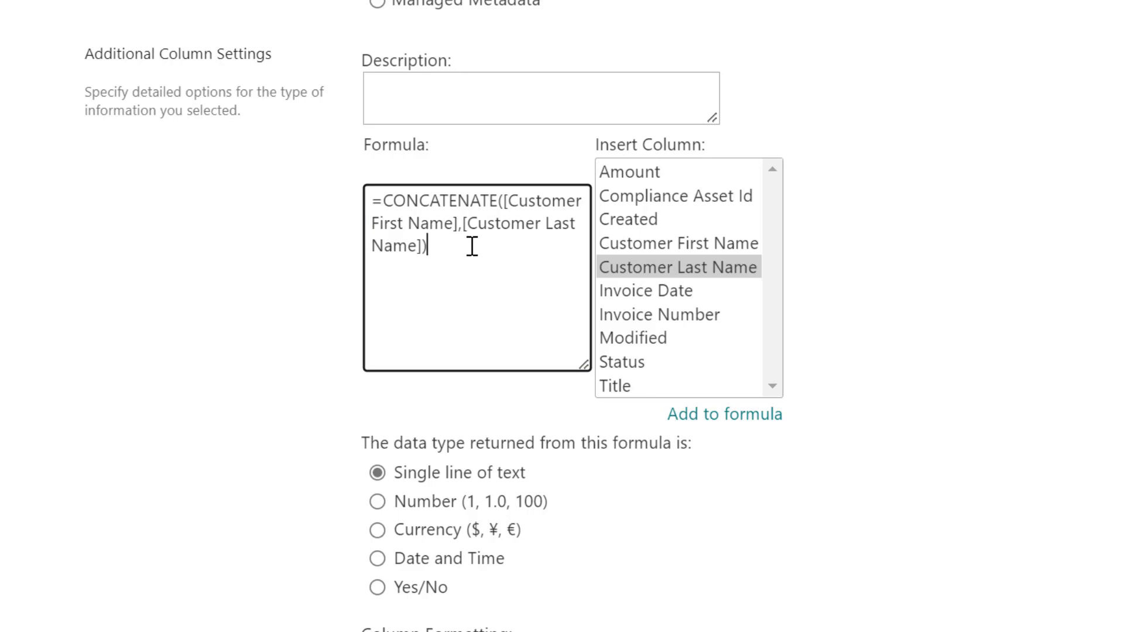
scroll(502, 250, down, 4)
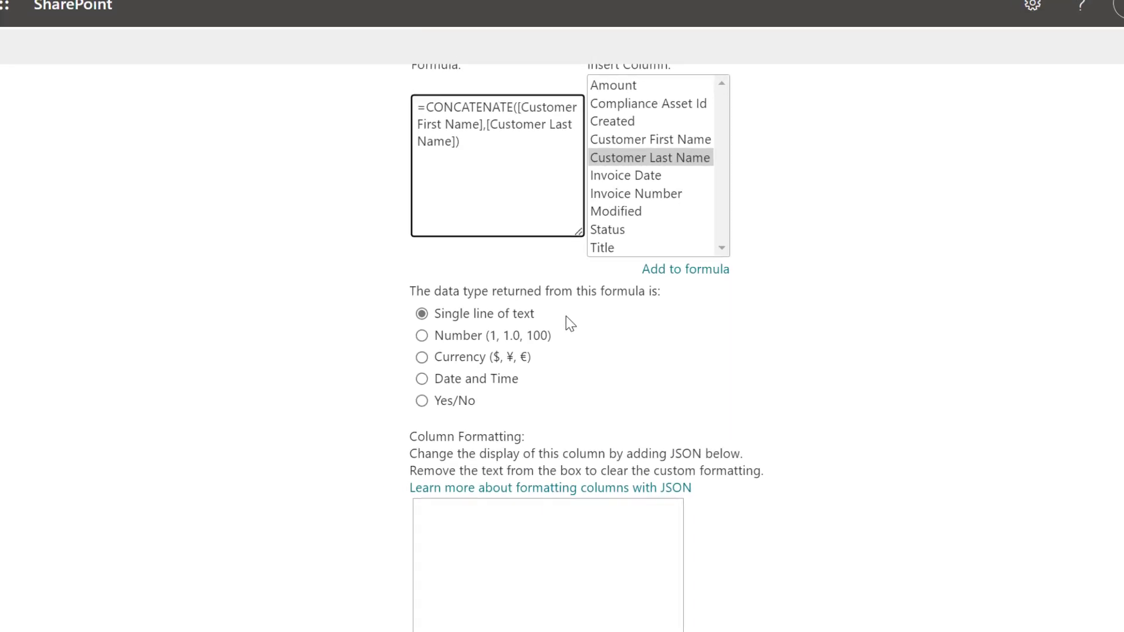
click(978, 529)
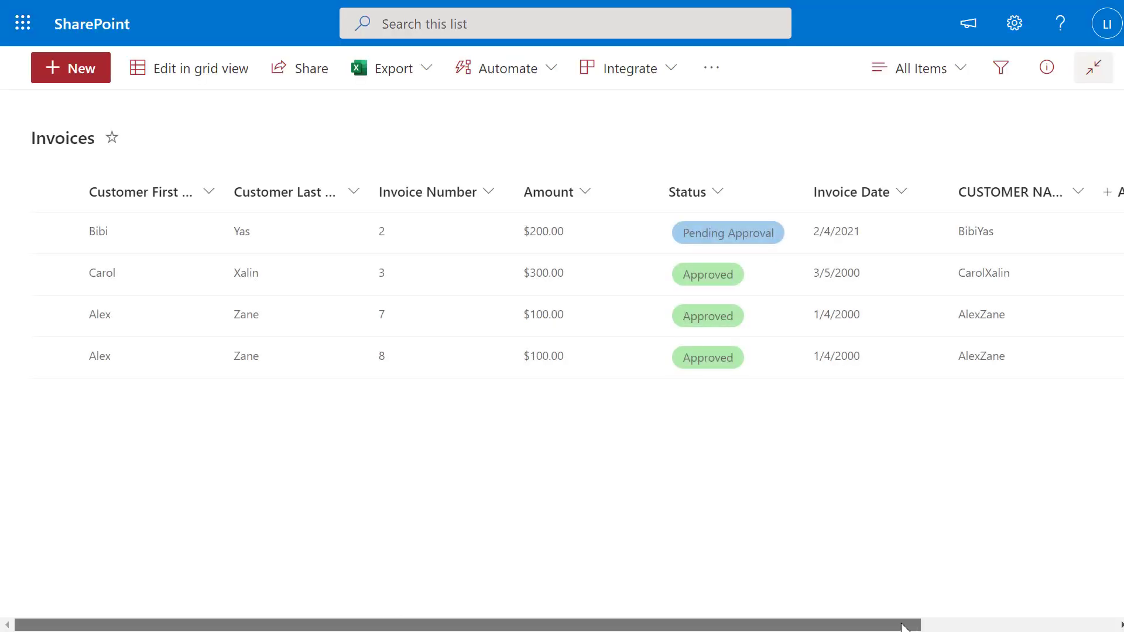
Drag the CUSTOMER NAME column border wider so its full heading shows beside Invoice Date
scroll(562, 281, right, 3)
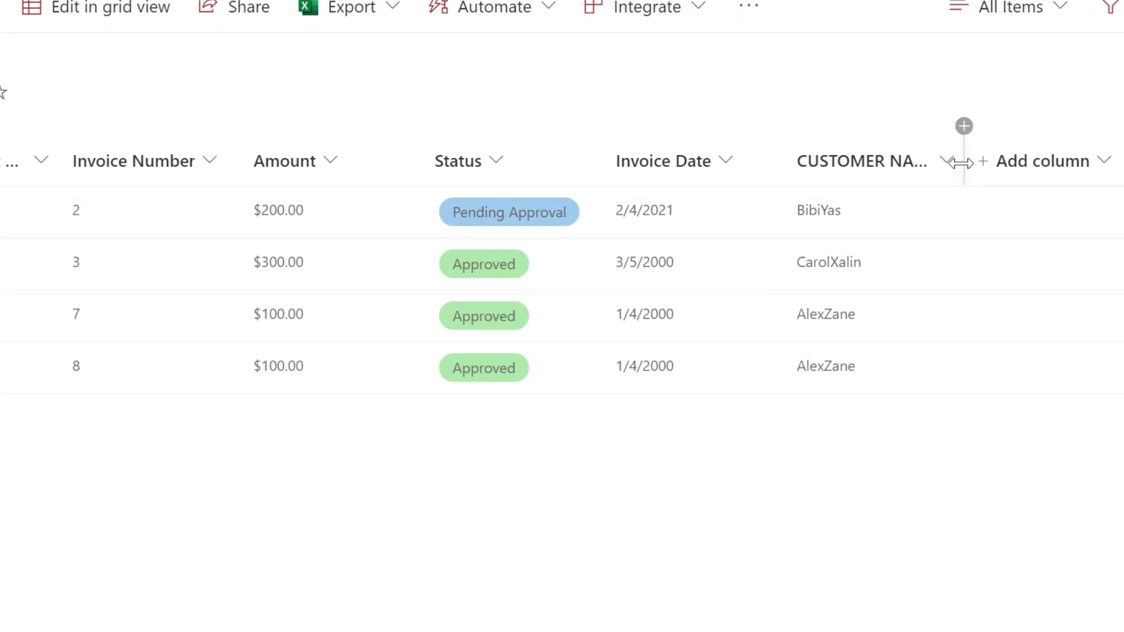
drag(961, 161, 1070, 168)
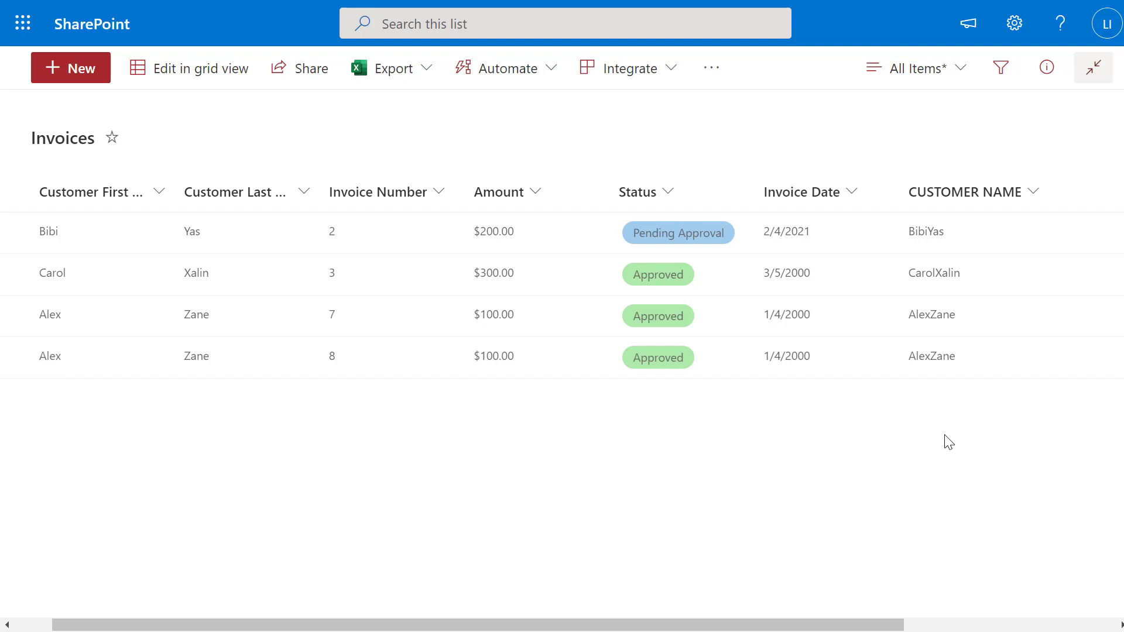
Go to the Invoices list settings and open CUSTOMER NAME's Edit Column page
click(1017, 35)
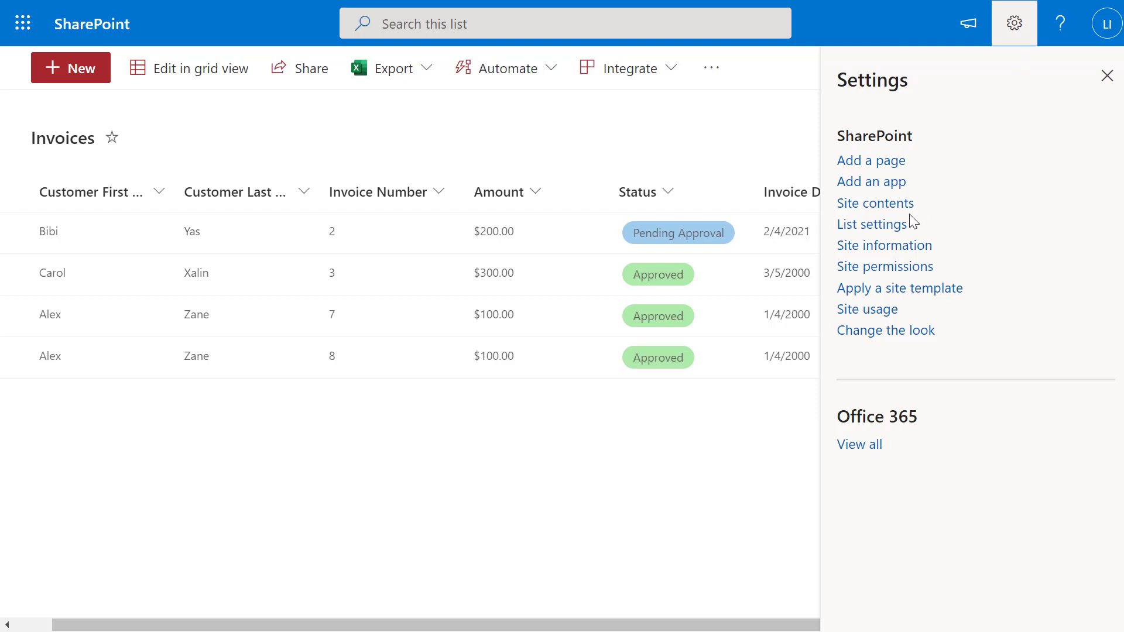
click(890, 232)
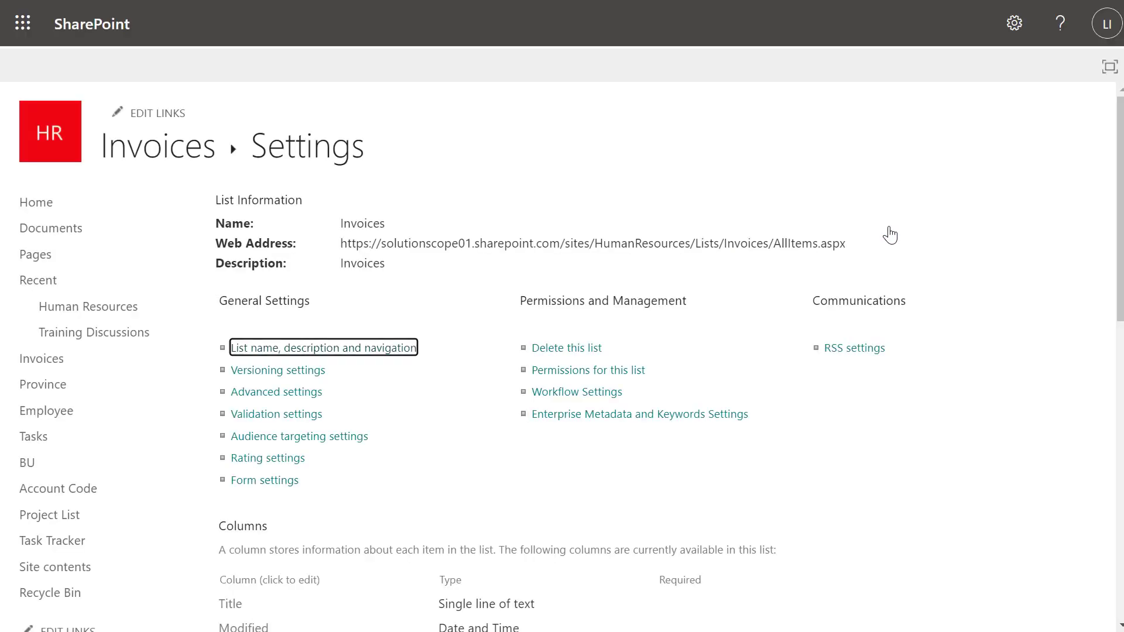
scroll(890, 234, down, 7)
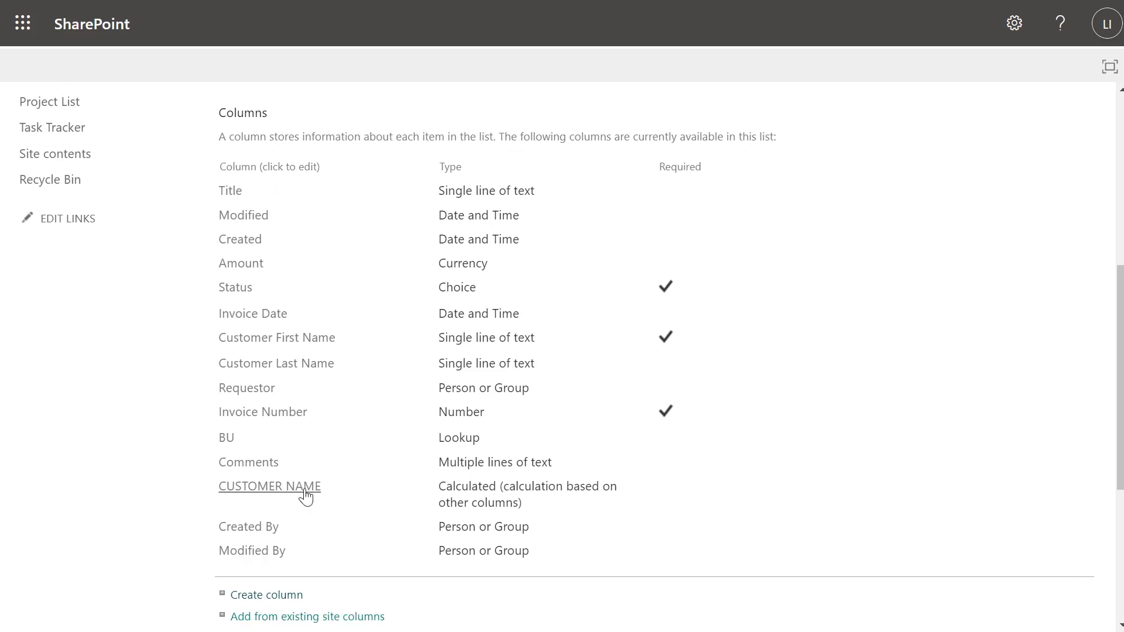
click(303, 490)
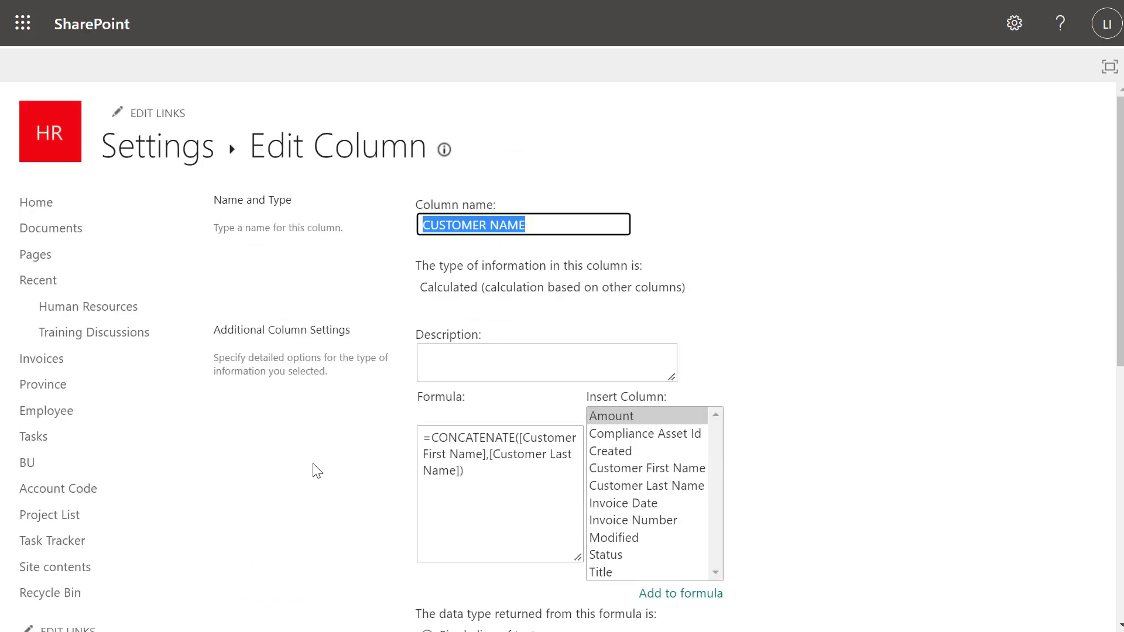
scroll(316, 466, down, 1)
Change the formula to =CONCATENATE([Customer First Name],"-",[Customer Last Name]) and save it
click(499, 404)
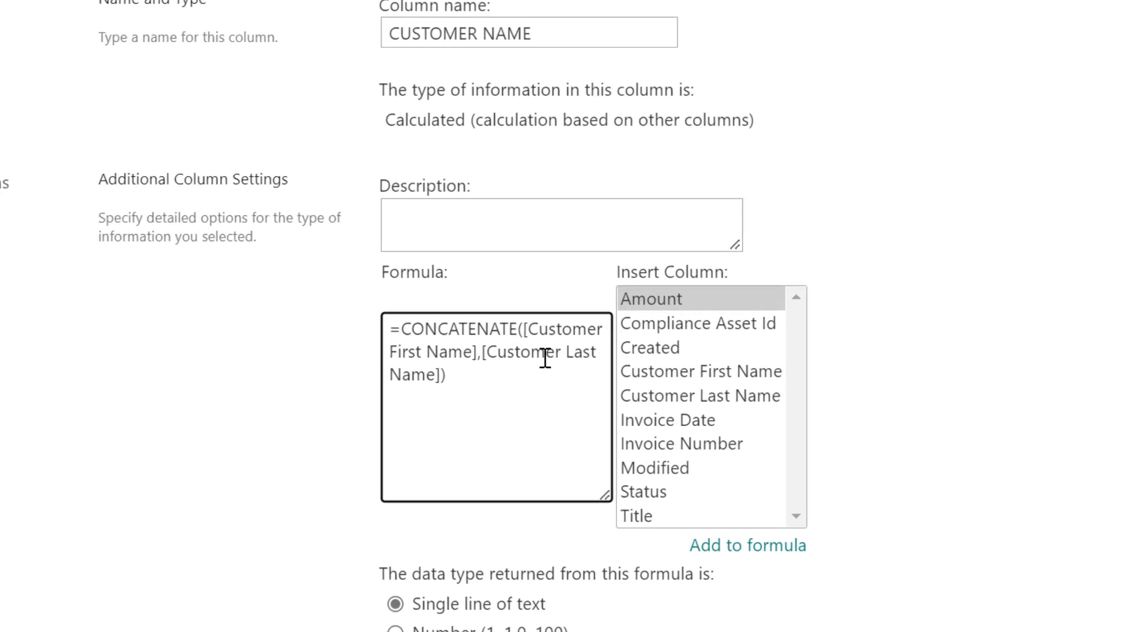
text(")
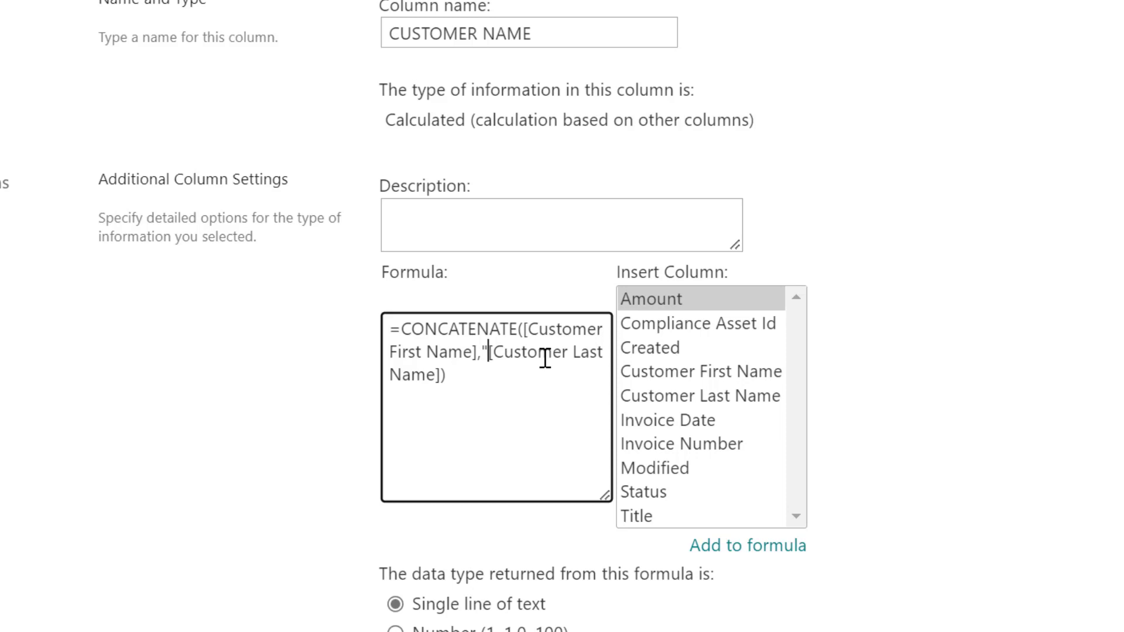
text(-)
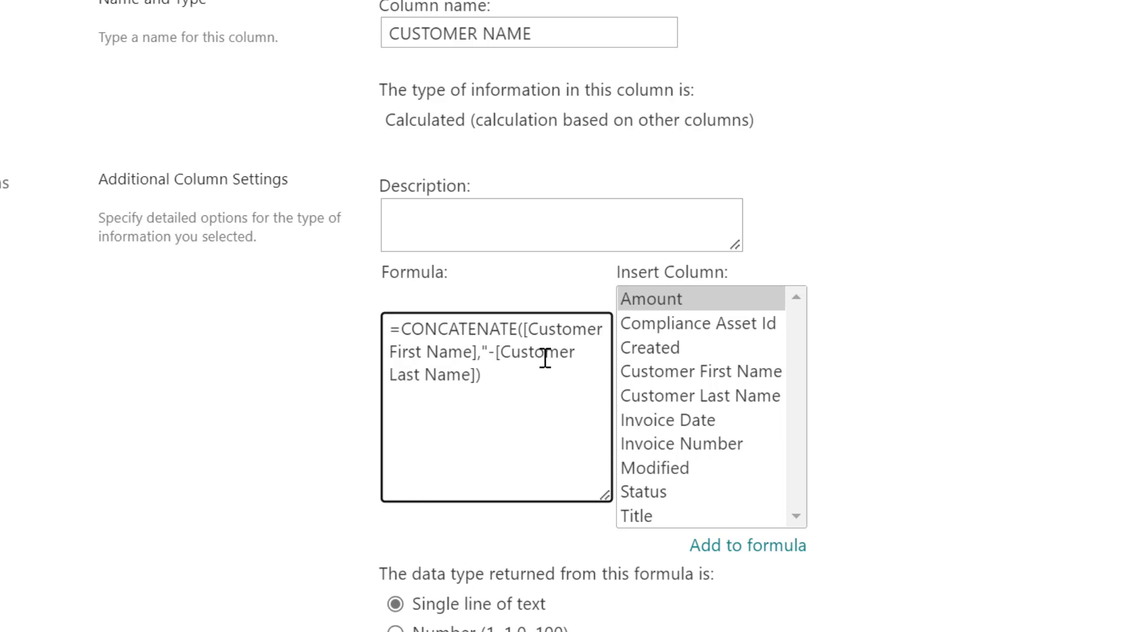
text(")
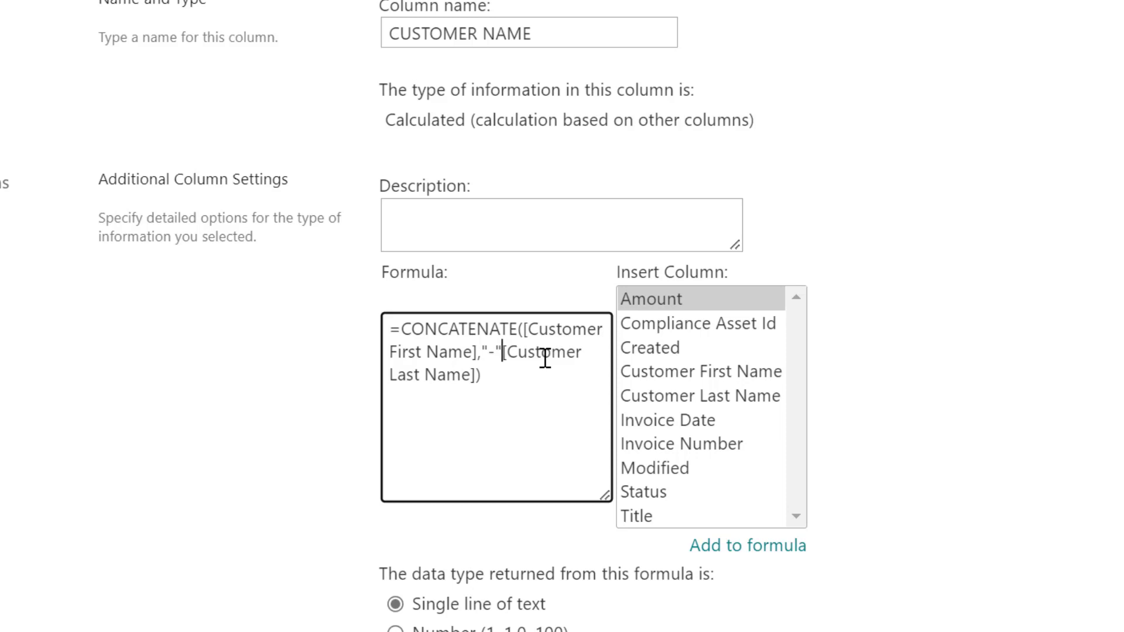
text(,)
drag(603, 494, 992, 427)
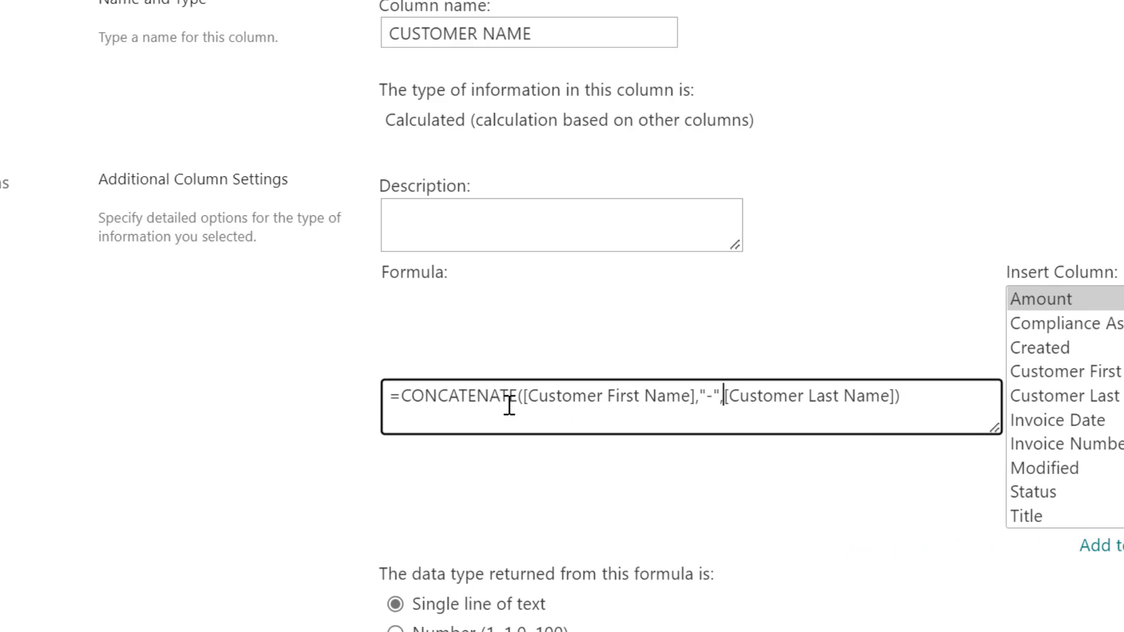
drag(528, 397, 723, 393)
drag(728, 395, 903, 394)
click(903, 395)
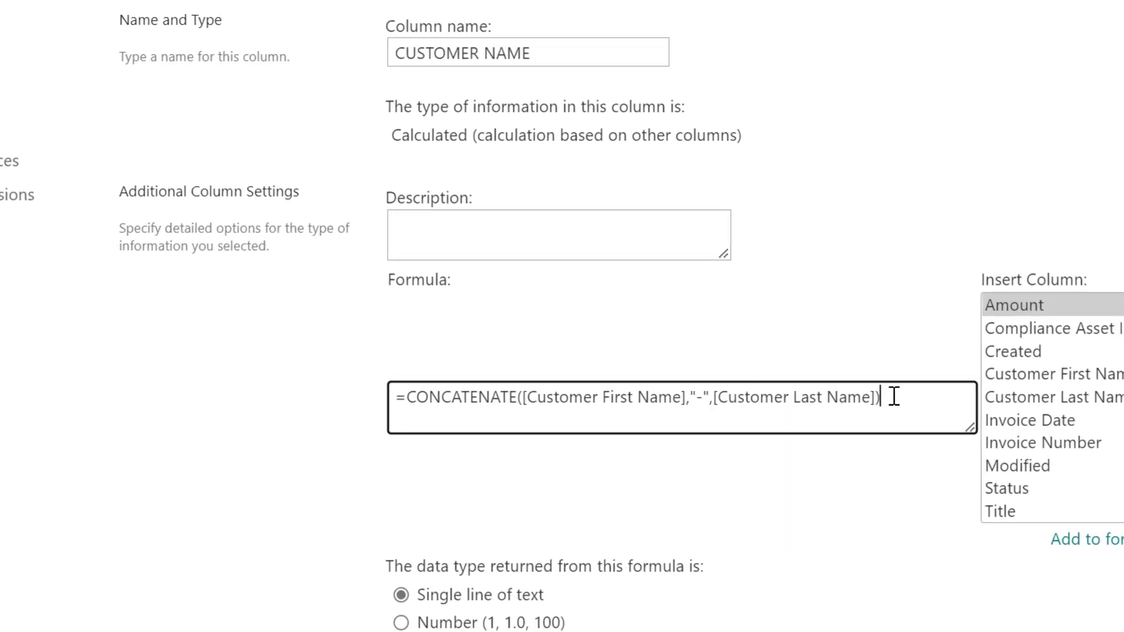
scroll(799, 402, down, 5)
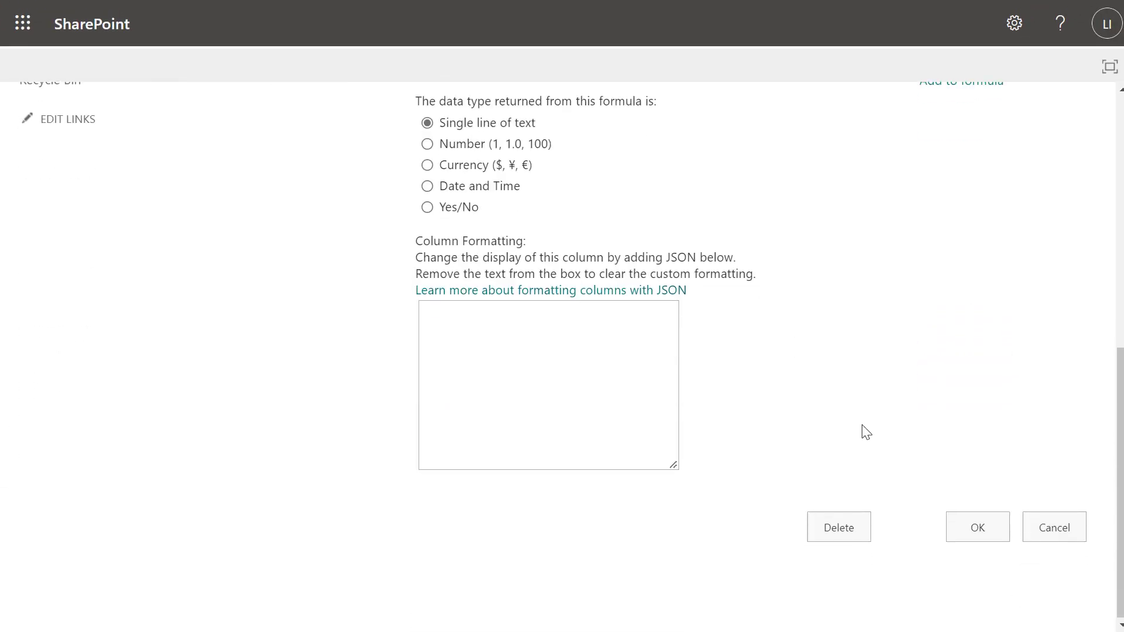
click(994, 527)
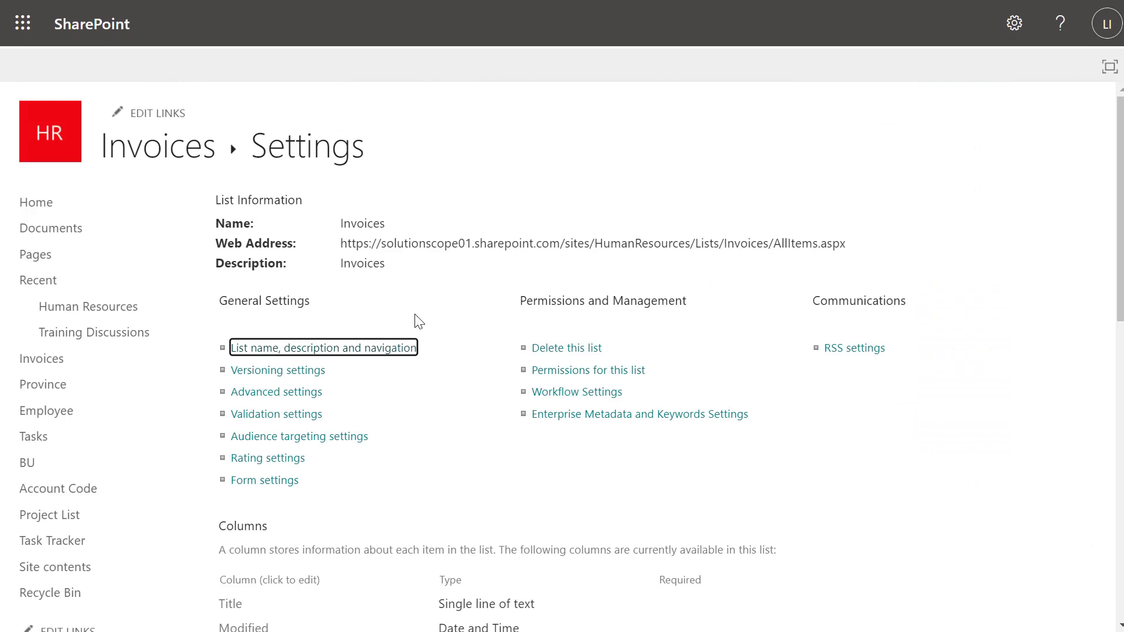
Return to the Invoices list view
click(168, 162)
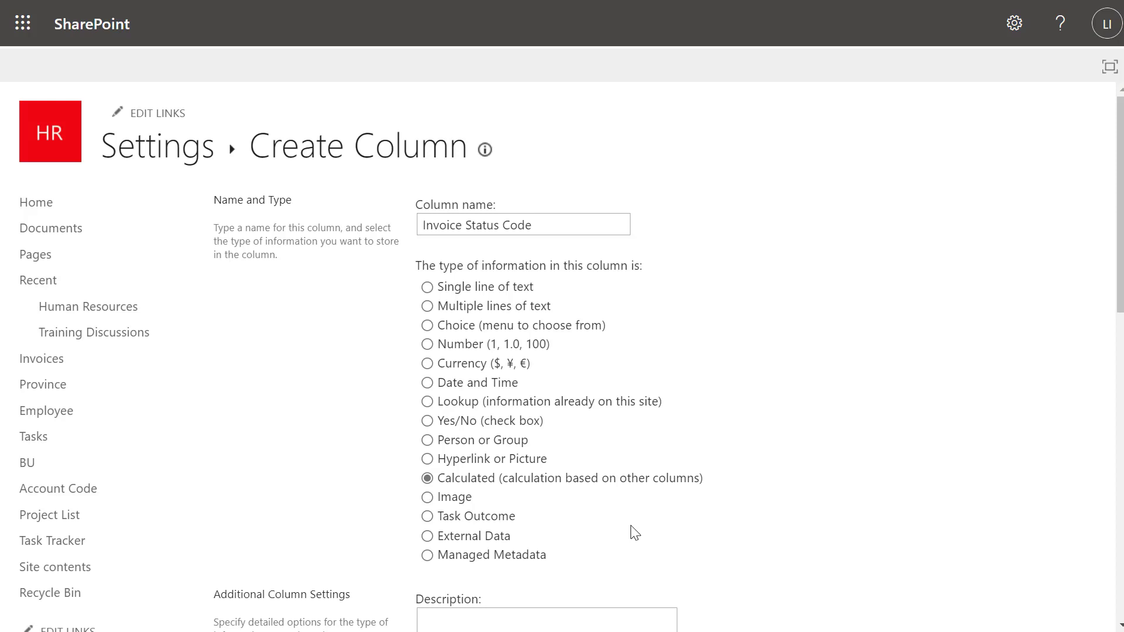
Start the Invoice Status Code formula as =[Customer First Name]&
scroll(633, 586, down, 3)
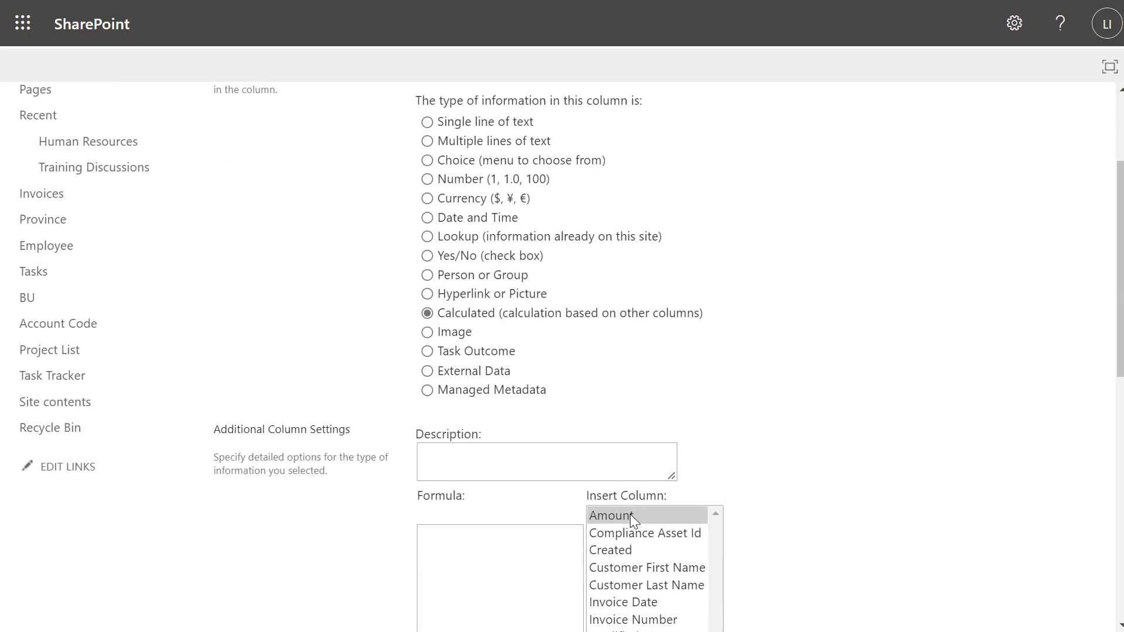
click(504, 561)
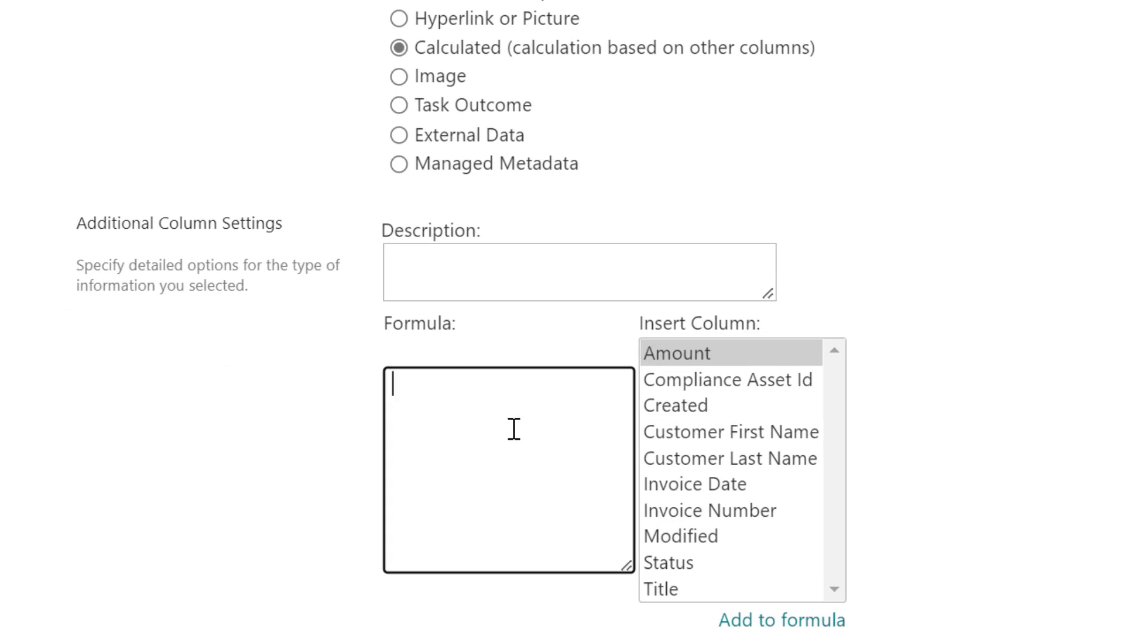
text(=)
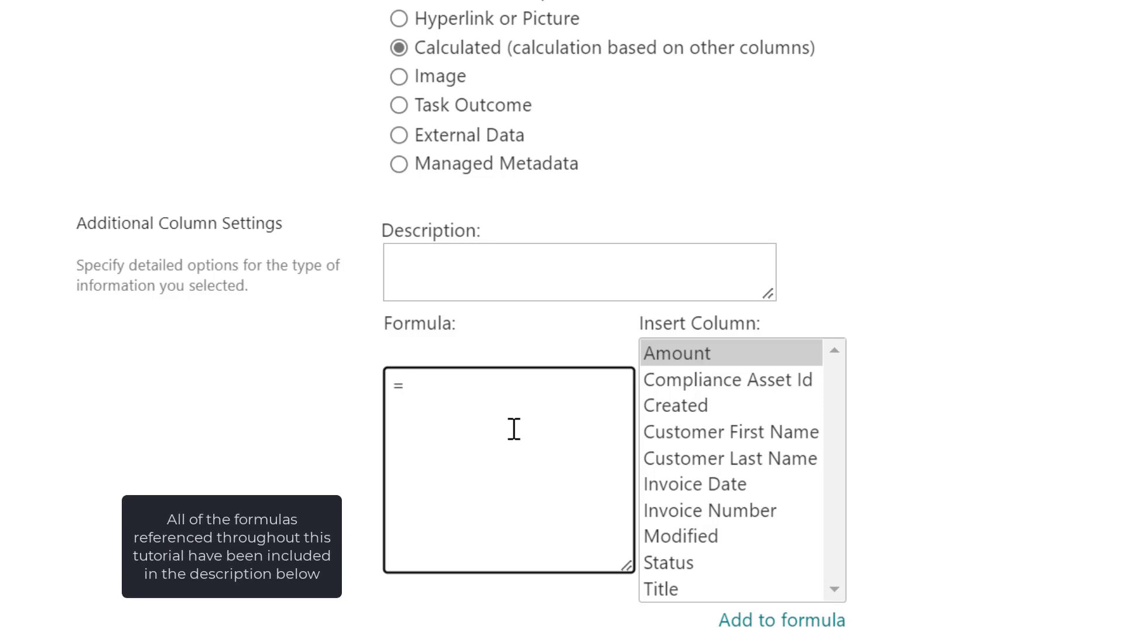
double_click(720, 435)
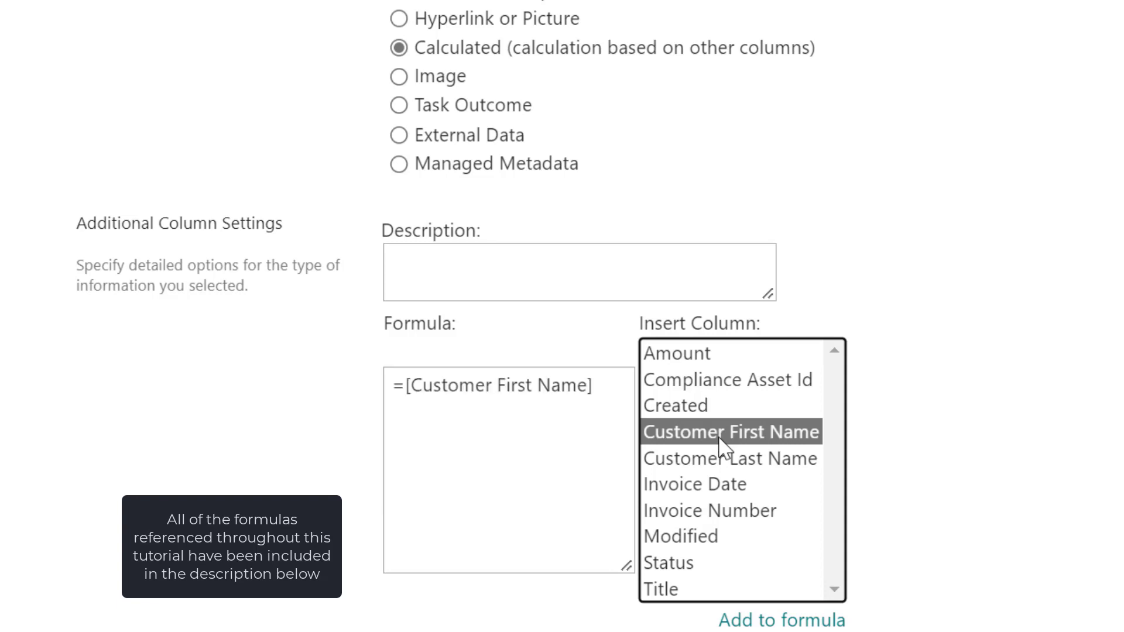
click(601, 387)
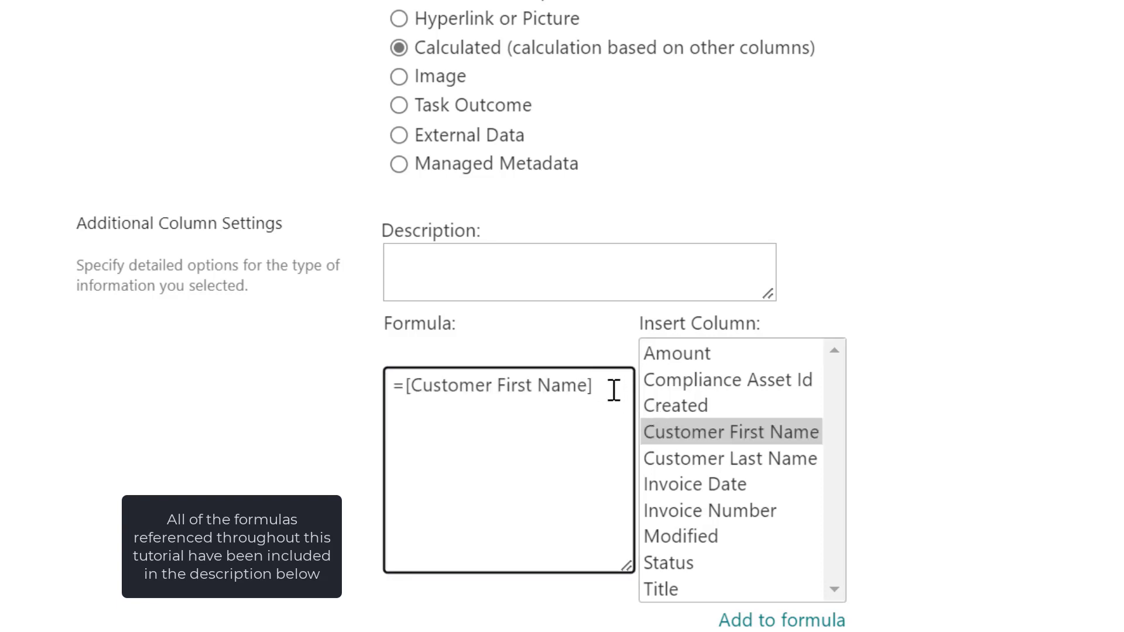
text(&)
Append [Customer Last Name] to the formula and save the Invoice Status Code column
click(711, 460)
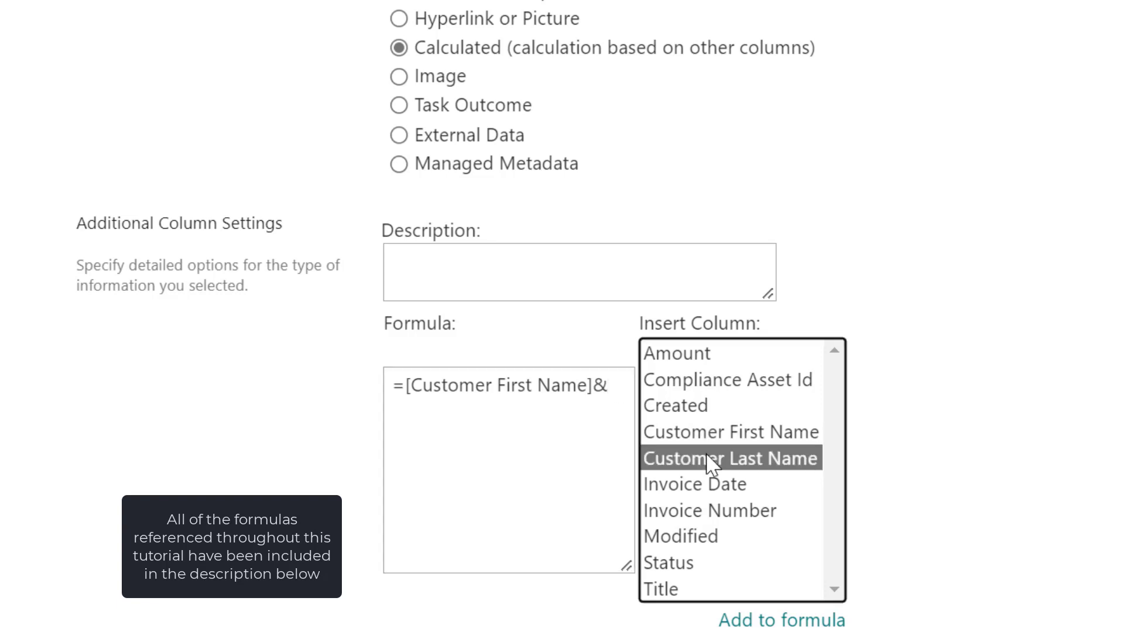
double_click(711, 460)
drag(624, 564, 815, 498)
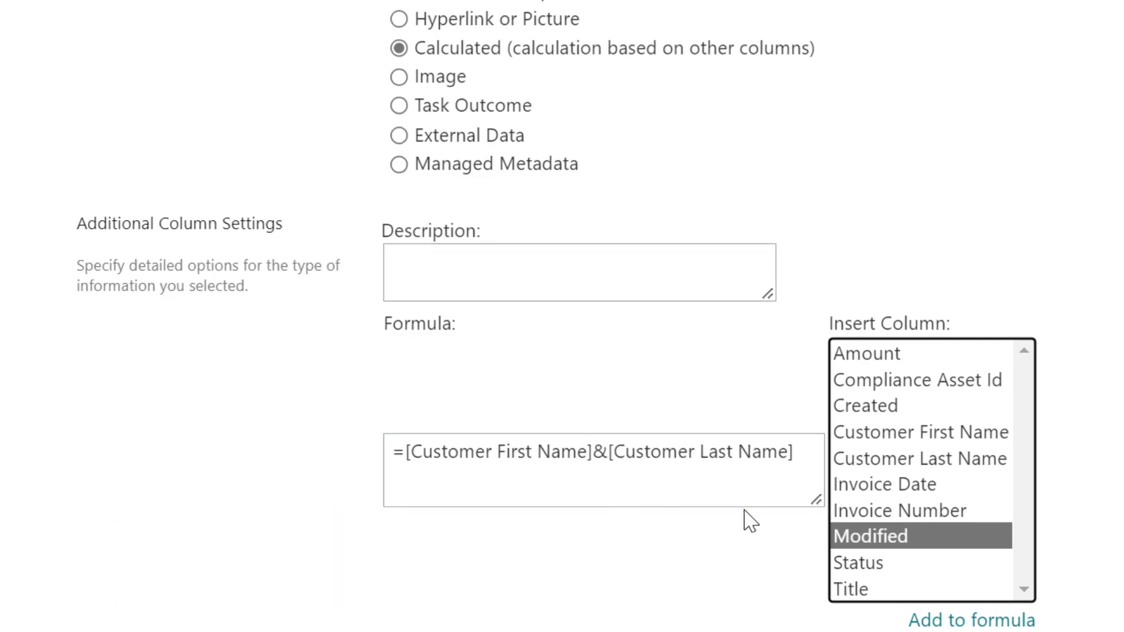
scroll(1021, 522, down, 4)
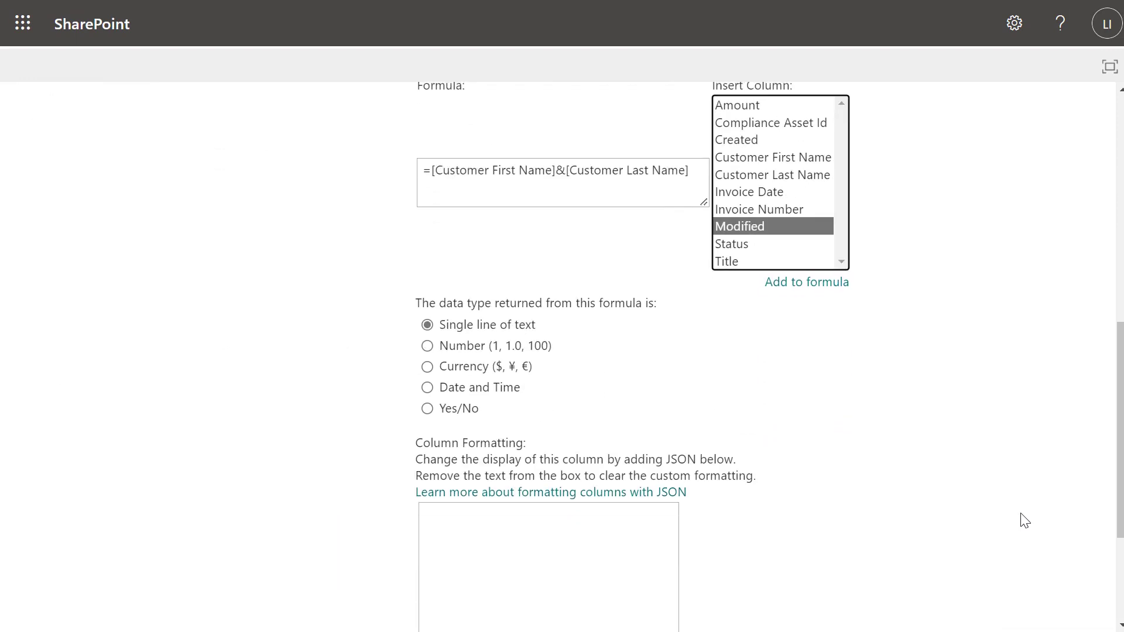
scroll(1025, 521, down, 3)
click(985, 526)
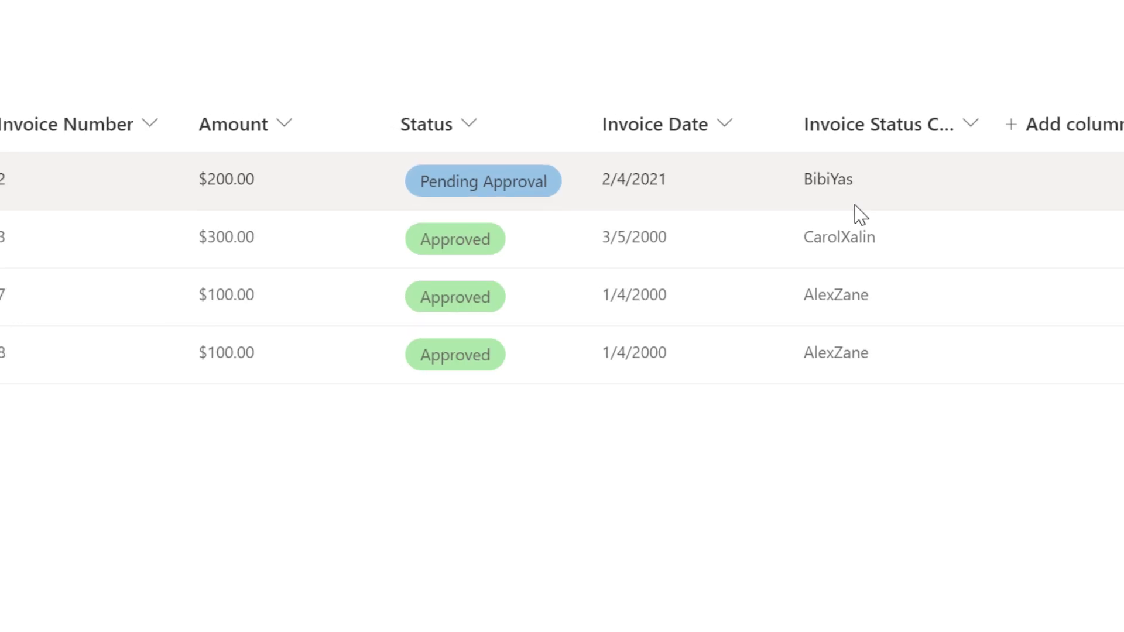
Go to the Invoices list settings and open Invoice Status Code's Edit Column page
click(1016, 25)
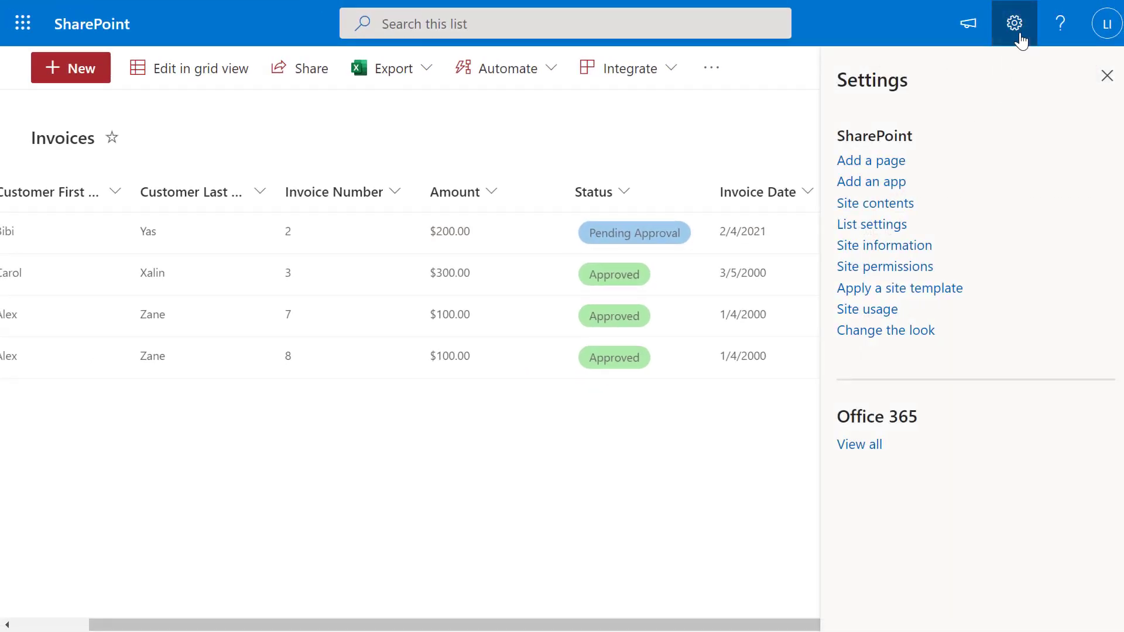
click(898, 226)
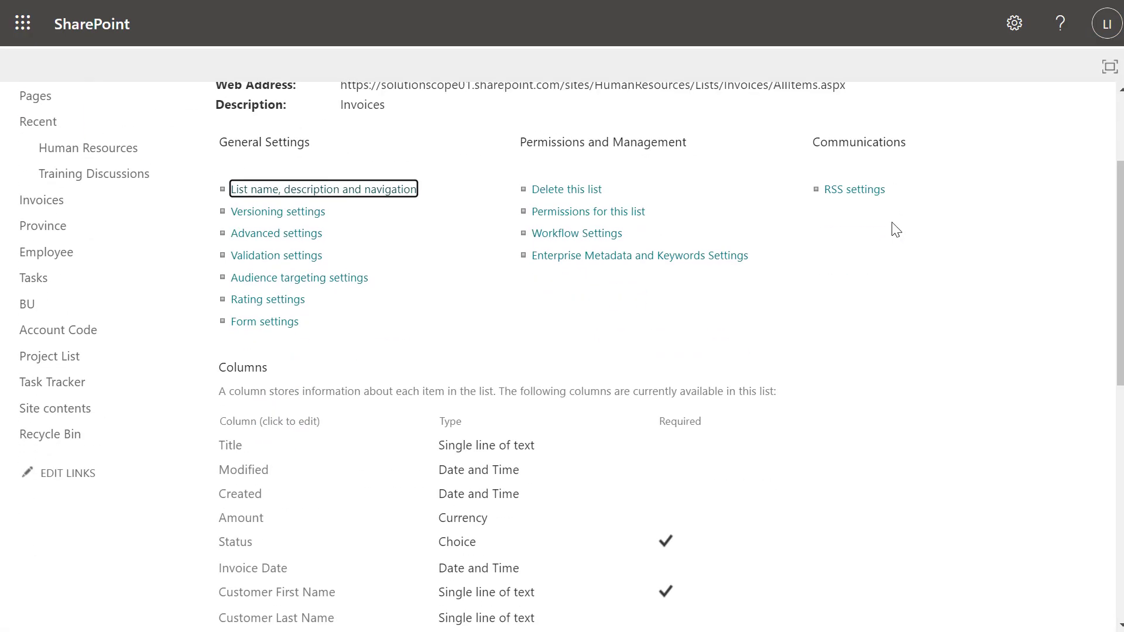
scroll(895, 229, down, 5)
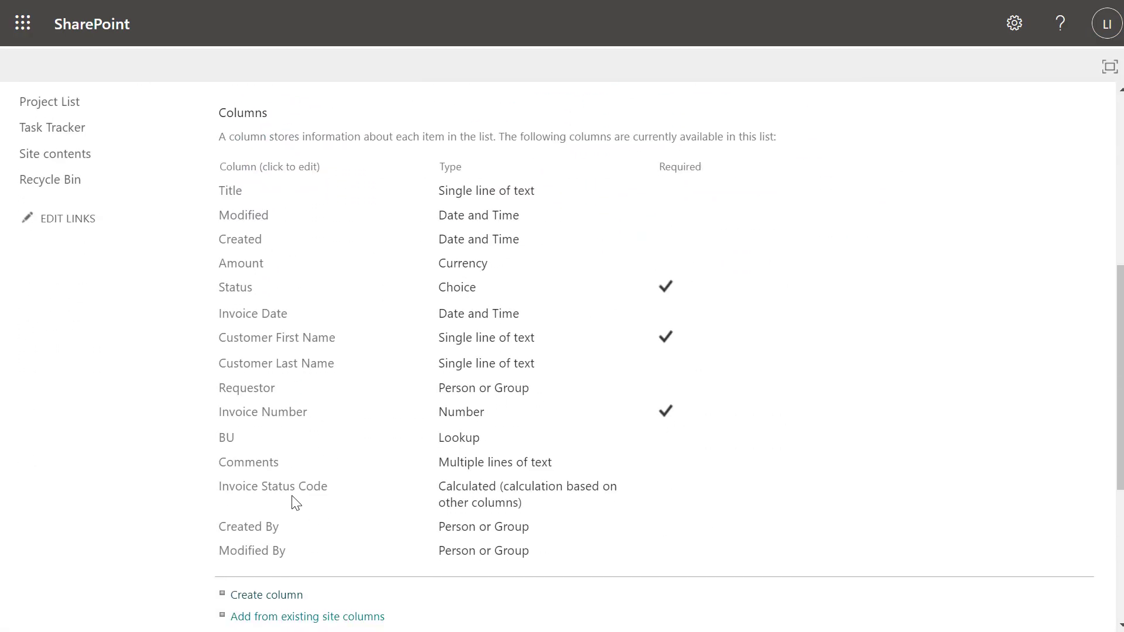
click(291, 498)
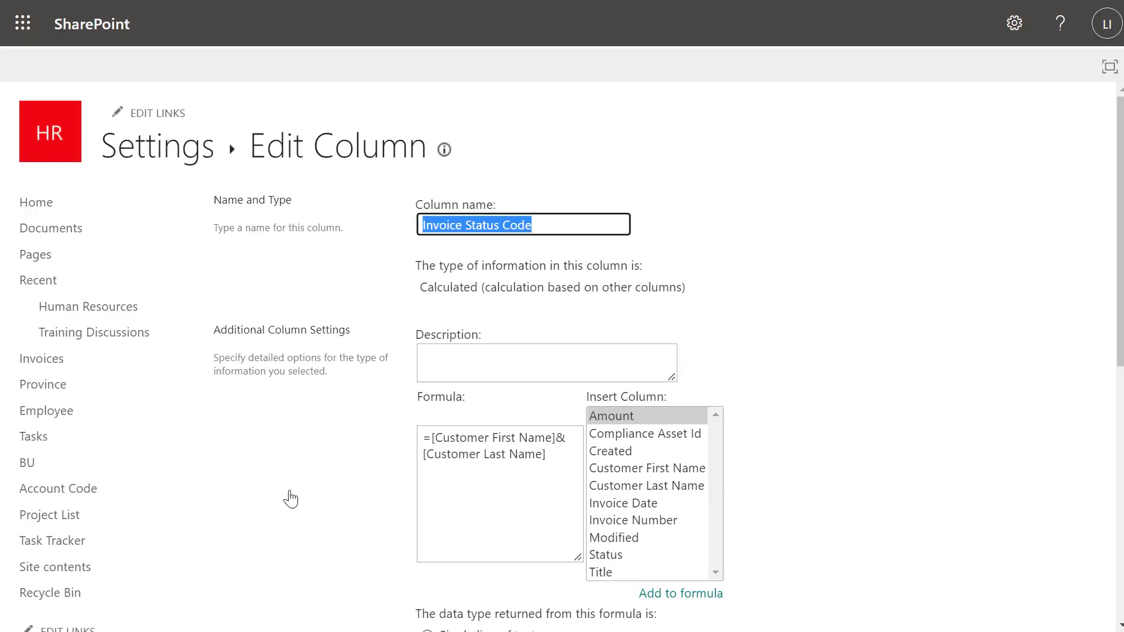
scroll(665, 241, down, 2)
Insert "-"& between the first and last name references
click(565, 353)
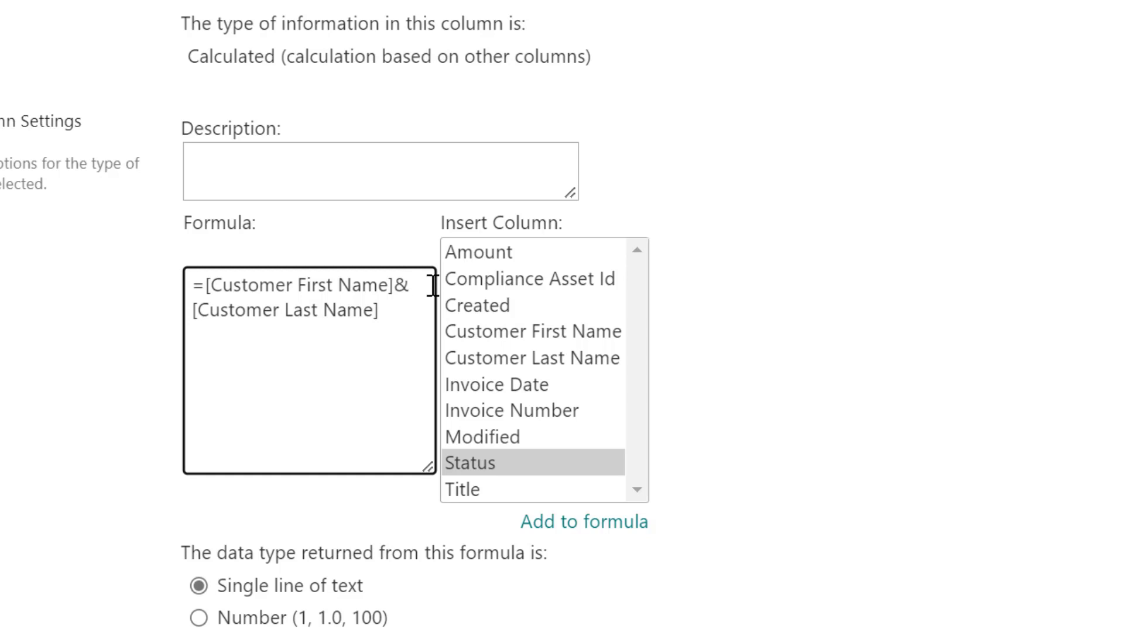
text("-")
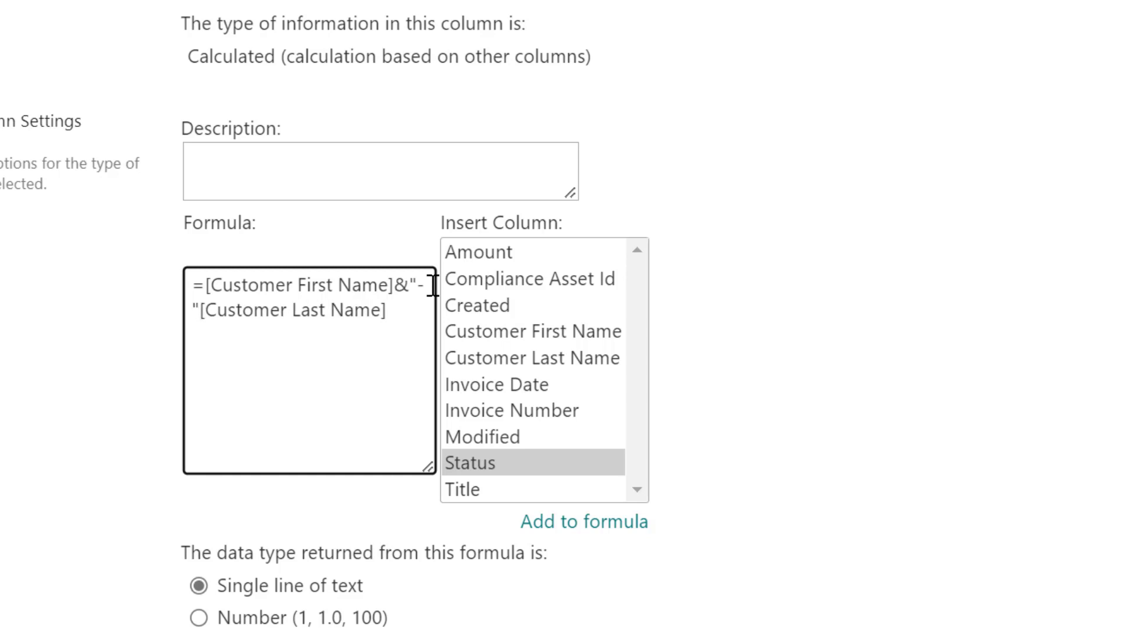
text(&)
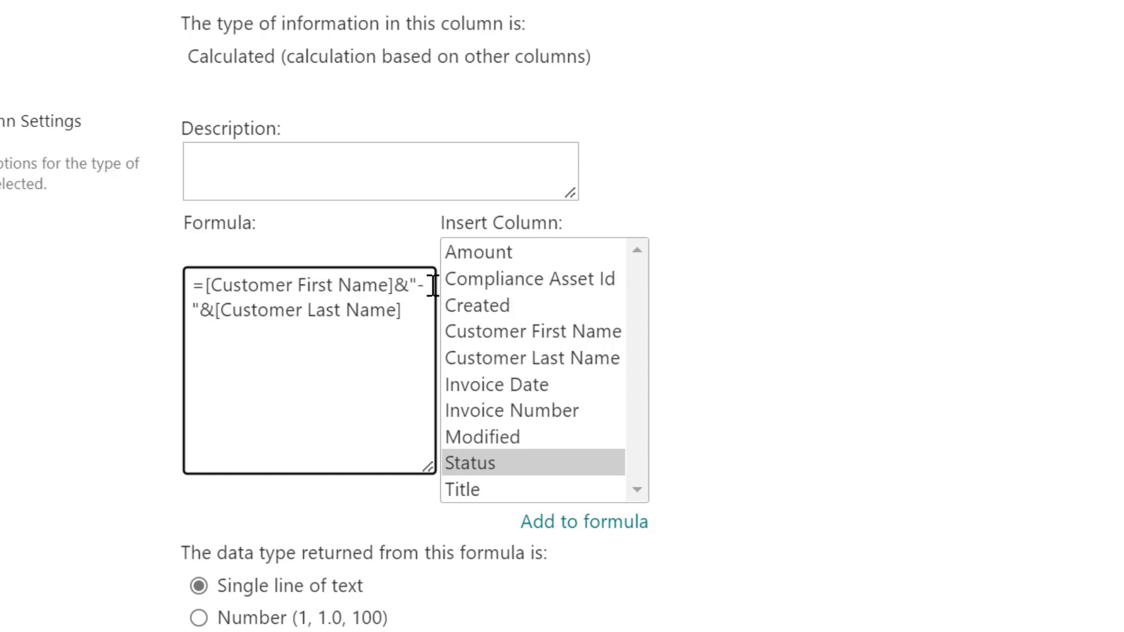
drag(429, 465, 708, 388)
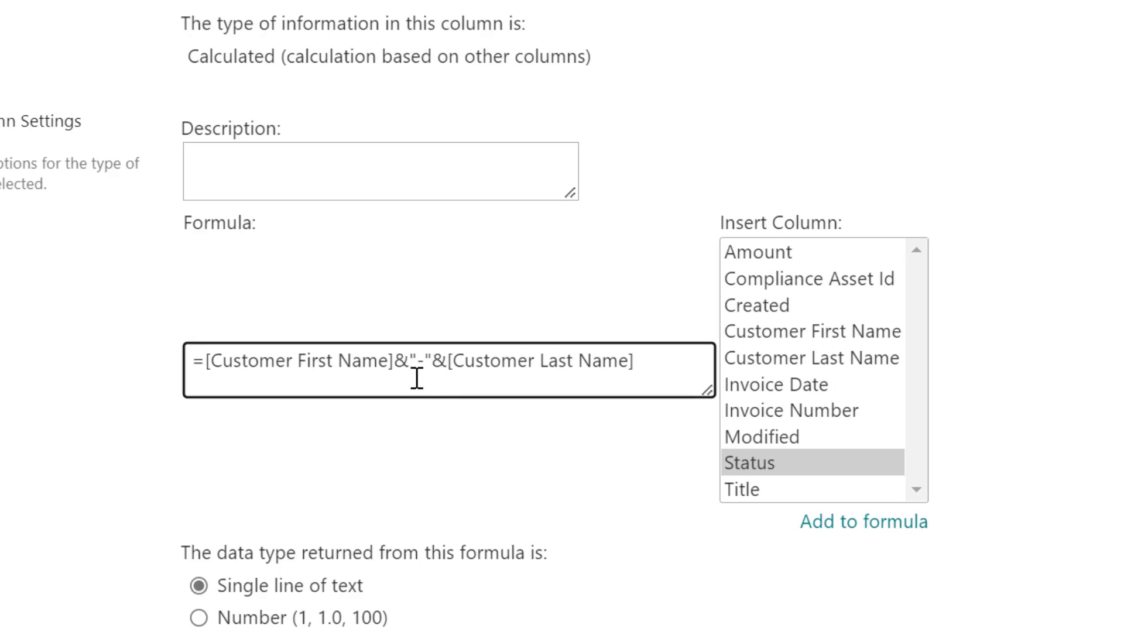
Append &"-"&[Status] to the end of the formula
click(636, 361)
text(&)
text("-"&)
double_click(642, 367)
double_click(681, 368)
click(682, 371)
double_click(755, 466)
click(1103, 463)
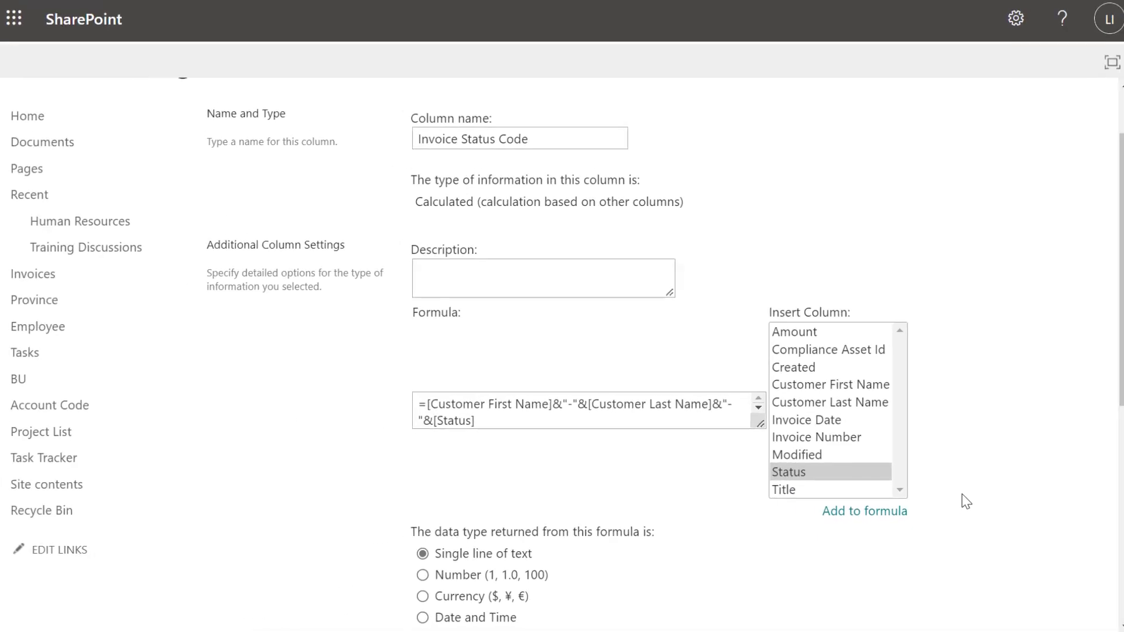
scroll(966, 501, down, 7)
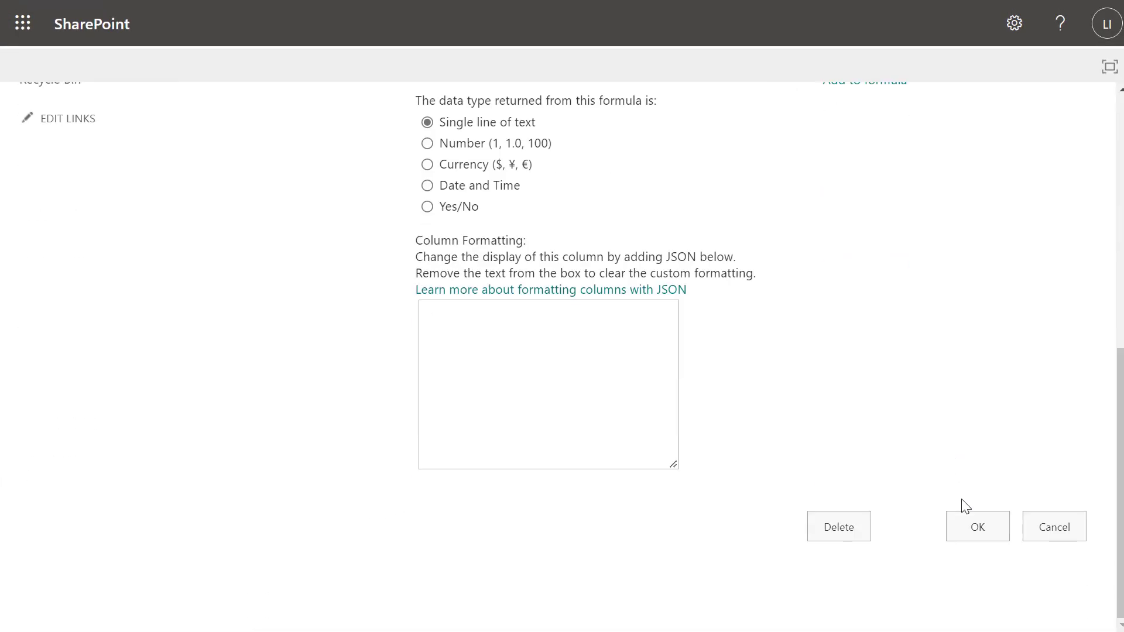
click(977, 527)
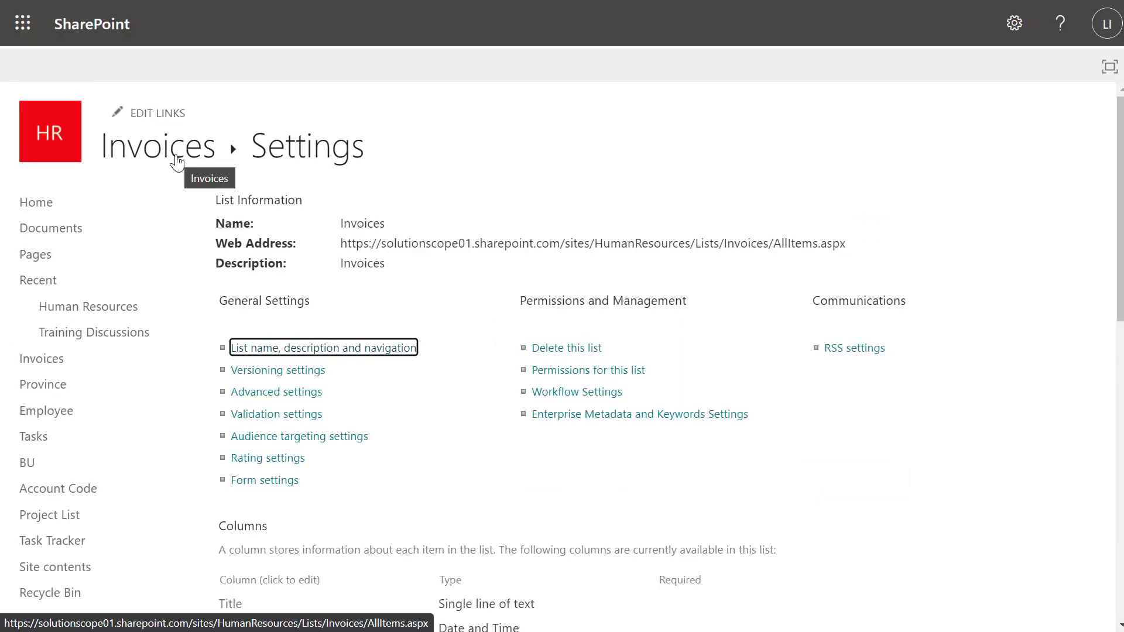
click(176, 162)
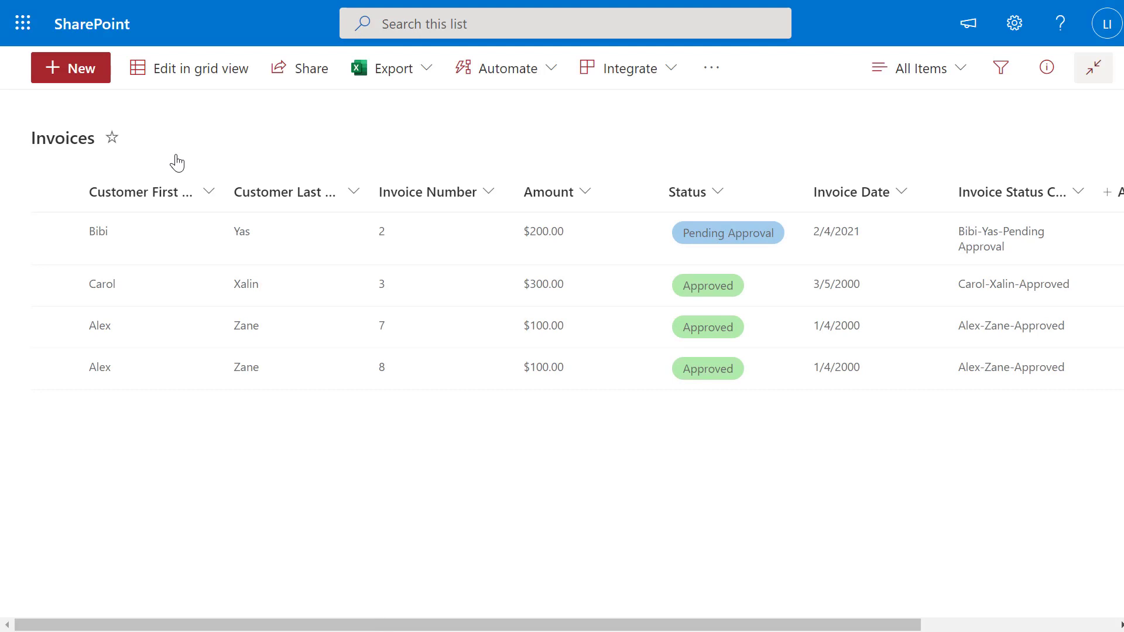
drag(742, 626, 927, 625)
drag(863, 192, 1018, 198)
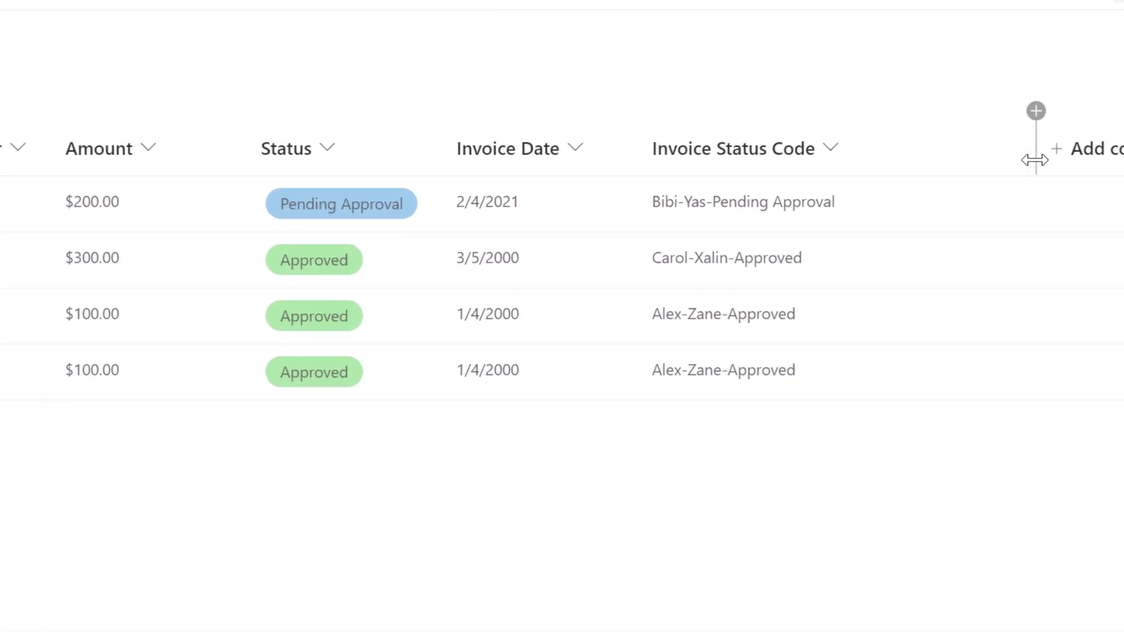